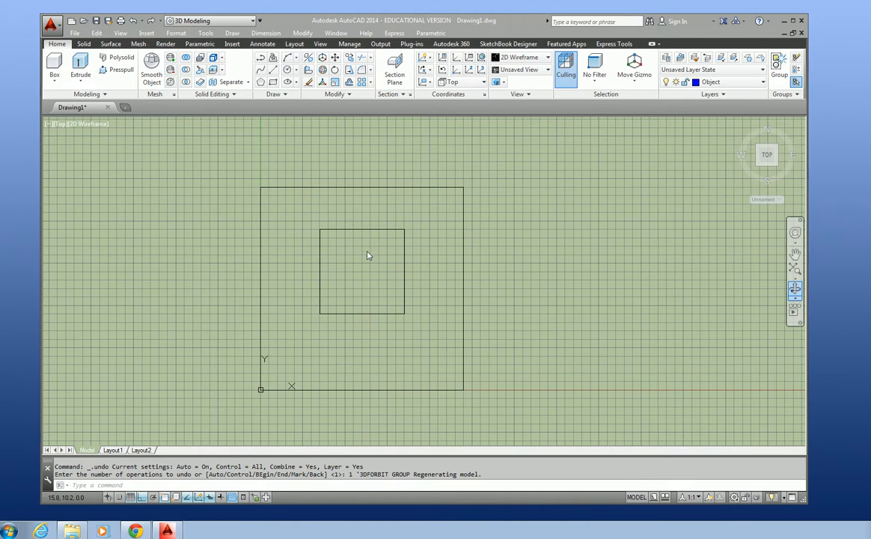
# Orbit the plan view of the two nested squares into an angled 3D view
pyautogui.scroll(-2, 370, 254)
pyautogui.scroll(4, 366, 251)
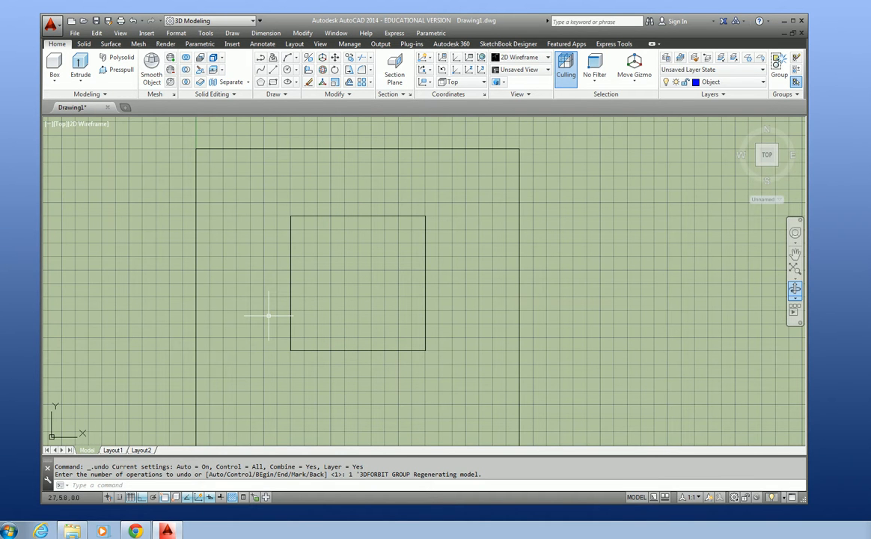
pyautogui.scroll(2, 268, 315)
pyautogui.scroll(-4, 268, 315)
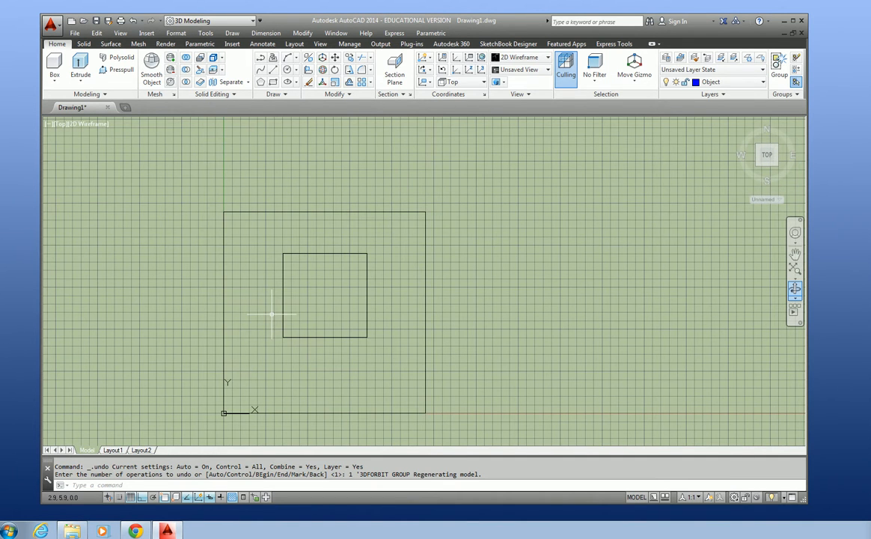
pyautogui.click(796, 291)
pyautogui.moveTo(461, 351); pyautogui.dragTo(305, 265)
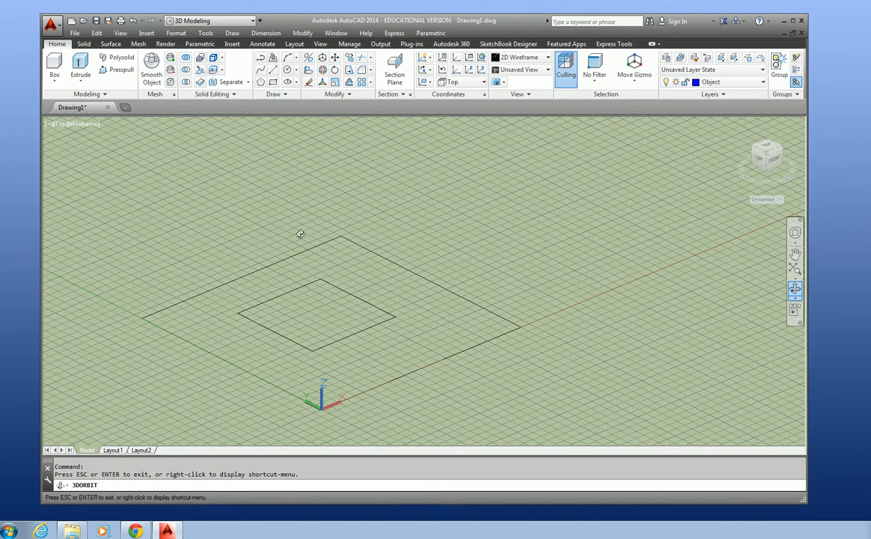
pyautogui.click(121, 34)
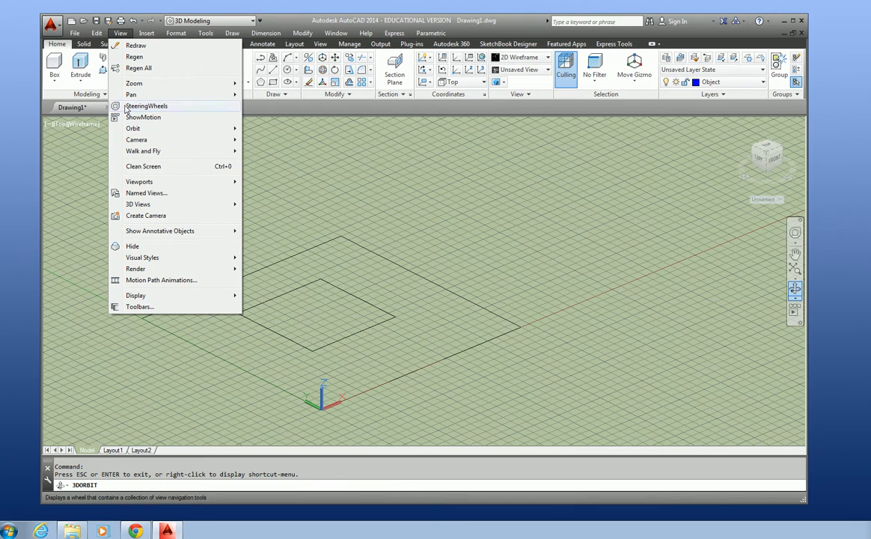
pyautogui.moveTo(141, 206)
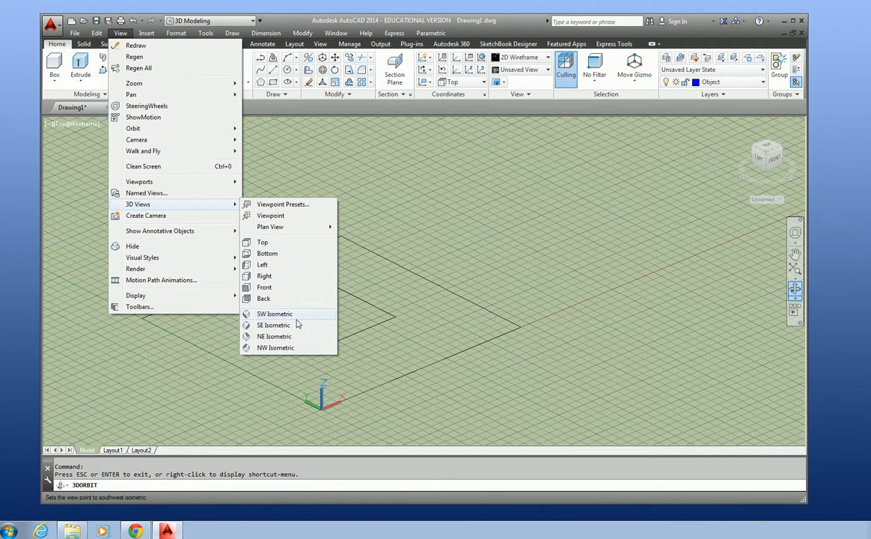
pyautogui.click(264, 287)
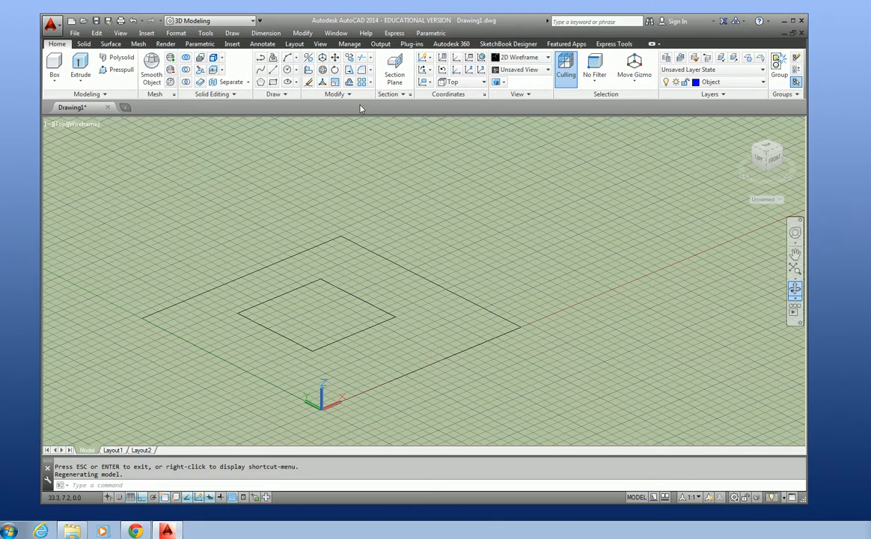
pyautogui.click(482, 84)
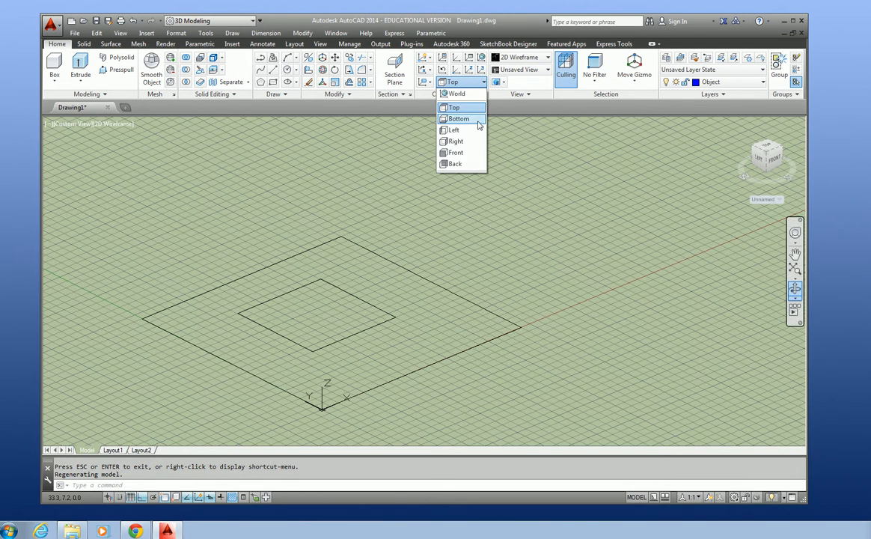
pyautogui.click(521, 69)
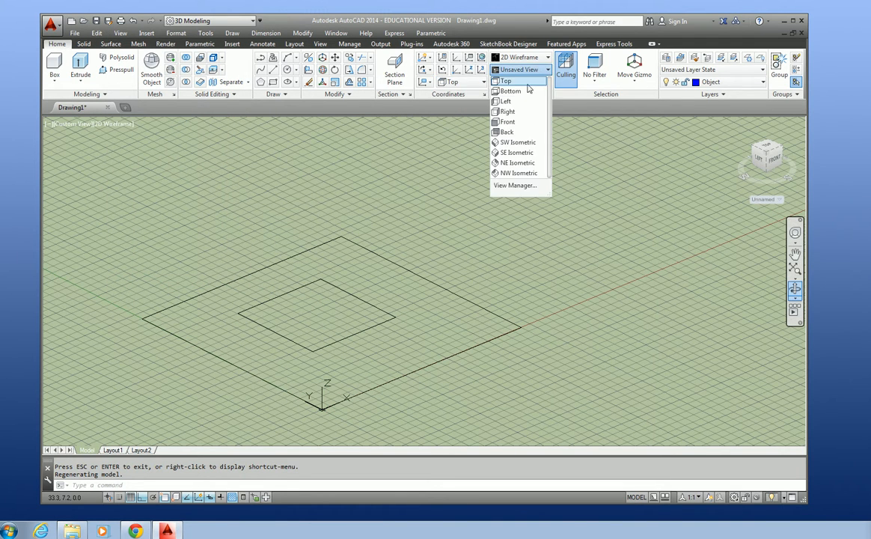
pyautogui.click(577, 105)
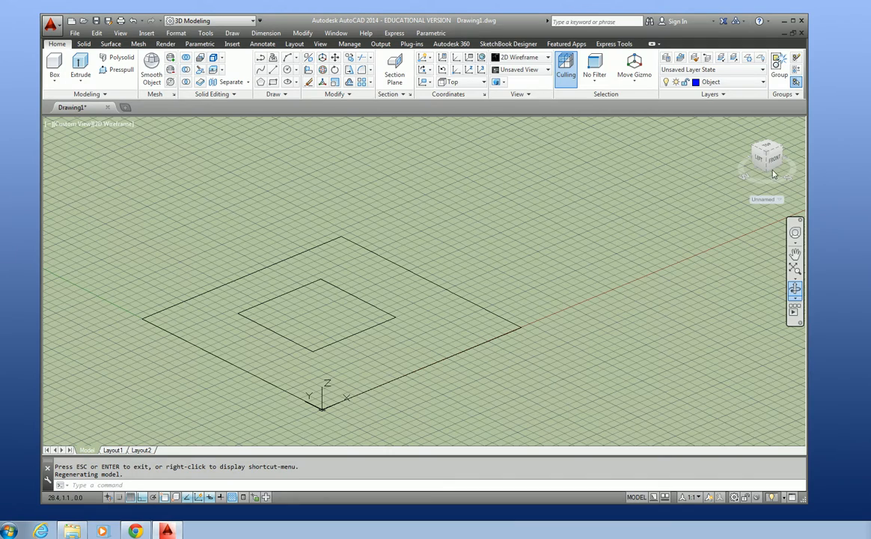
# Rotate the two squares with Free Orbit to view them from different angles
pyautogui.click(795, 299)
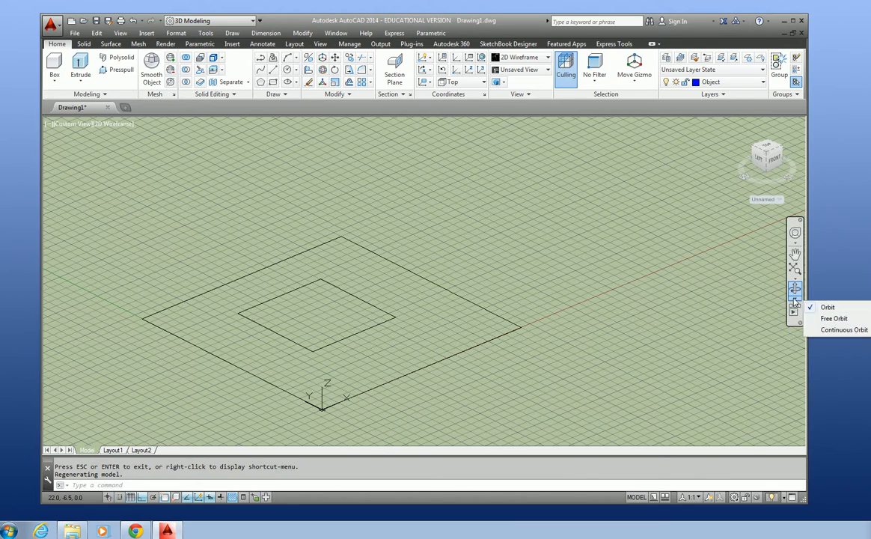
pyautogui.click(831, 319)
pyautogui.moveTo(518, 286); pyautogui.dragTo(487, 327)
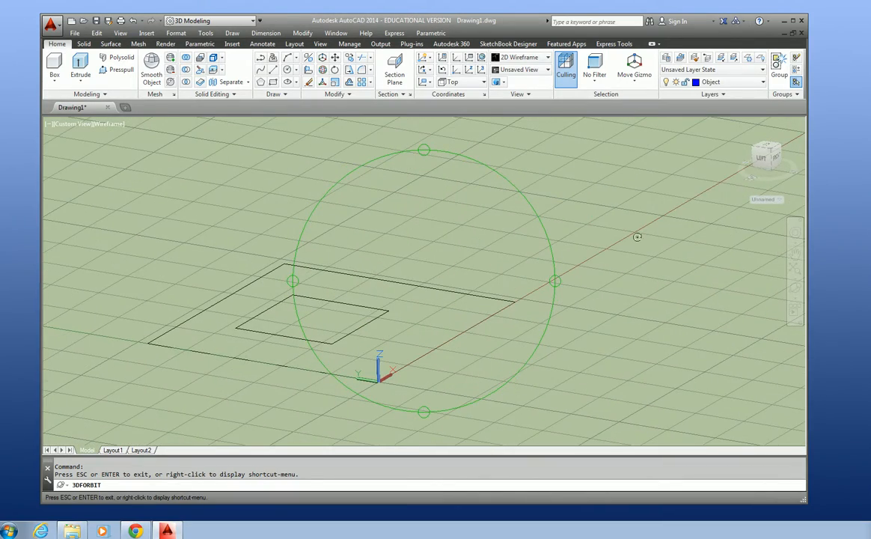
pyautogui.moveTo(651, 245); pyautogui.dragTo(622, 278)
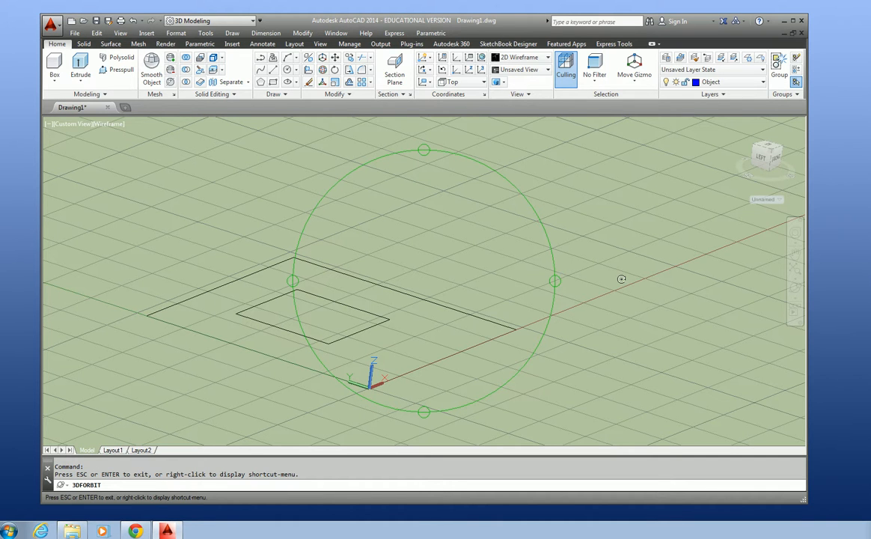
pyautogui.moveTo(621, 279); pyautogui.dragTo(674, 255)
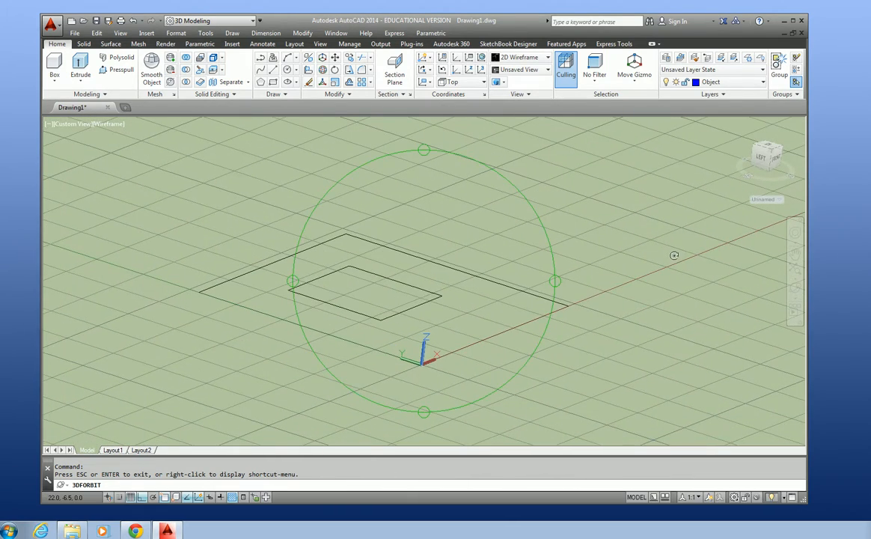
pyautogui.press('Escape')
# Set the model spinning with Continuous Orbit, change its rotation once, and stop the motion
pyautogui.click(795, 298)
pyautogui.click(832, 330)
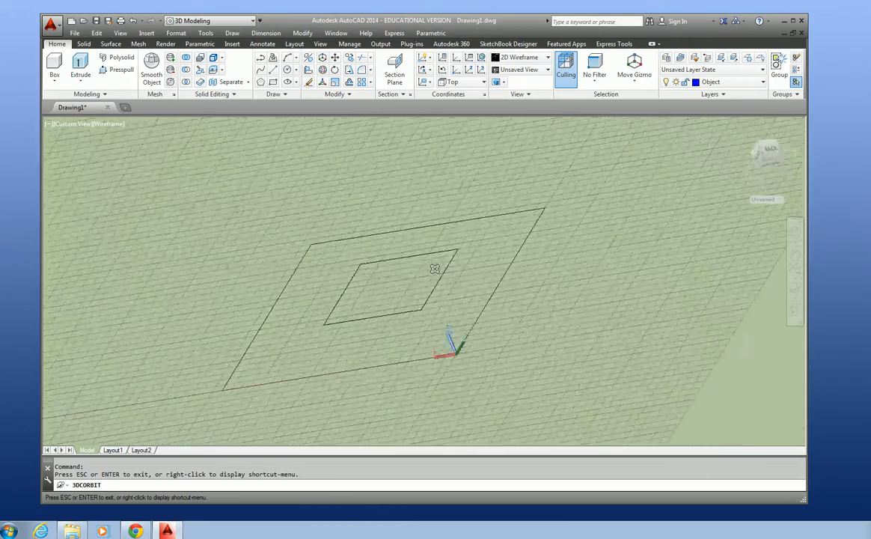
pyautogui.moveTo(436, 270); pyautogui.dragTo(549, 276)
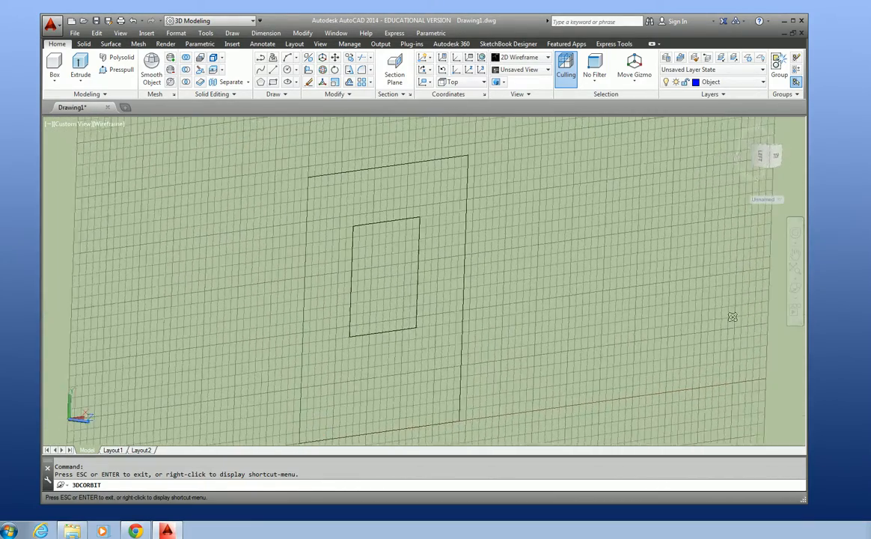
pyautogui.press('Escape')
# Restore the standard Orbit mode and set the viewpoint to SW Isometric
pyautogui.click(798, 303)
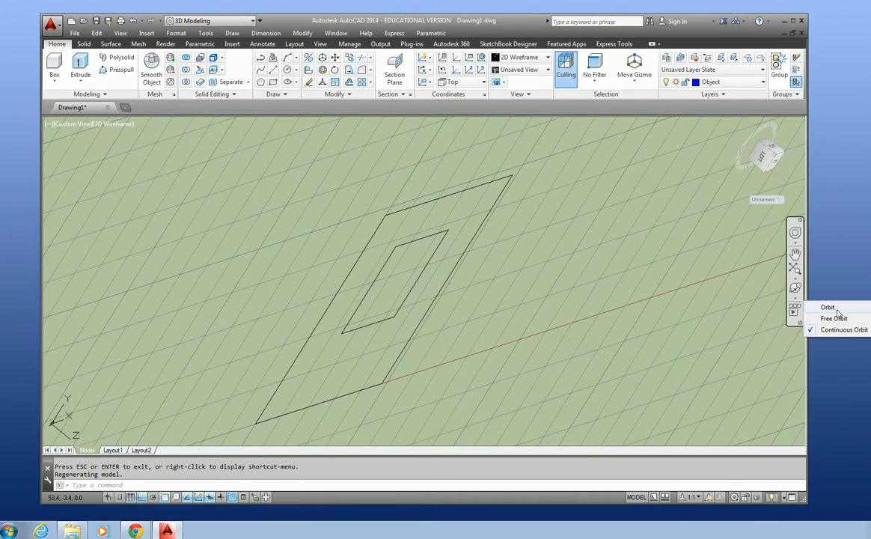
pyautogui.click(828, 308)
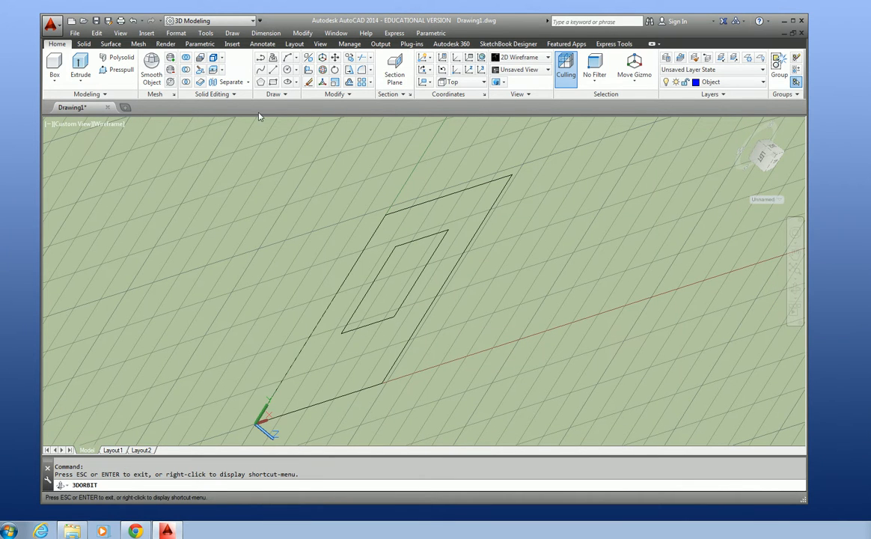
pyautogui.click(120, 33)
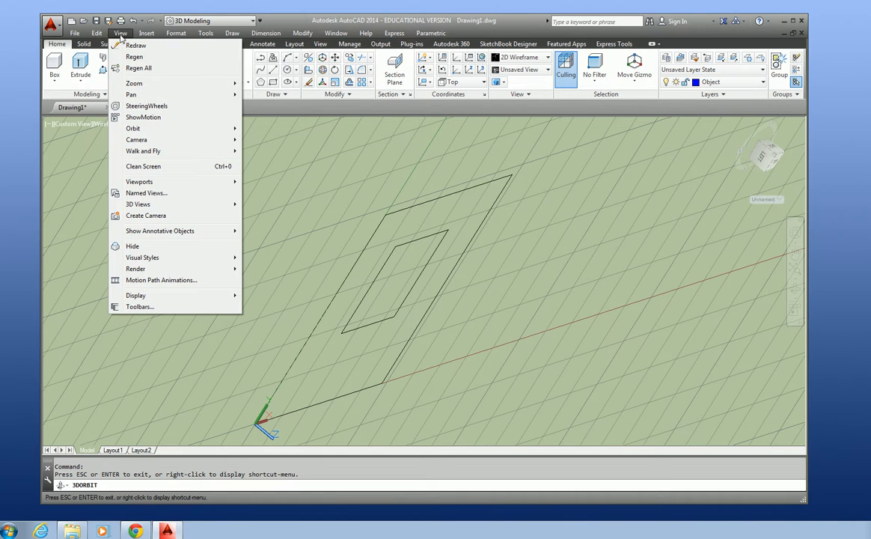
pyautogui.moveTo(161, 203)
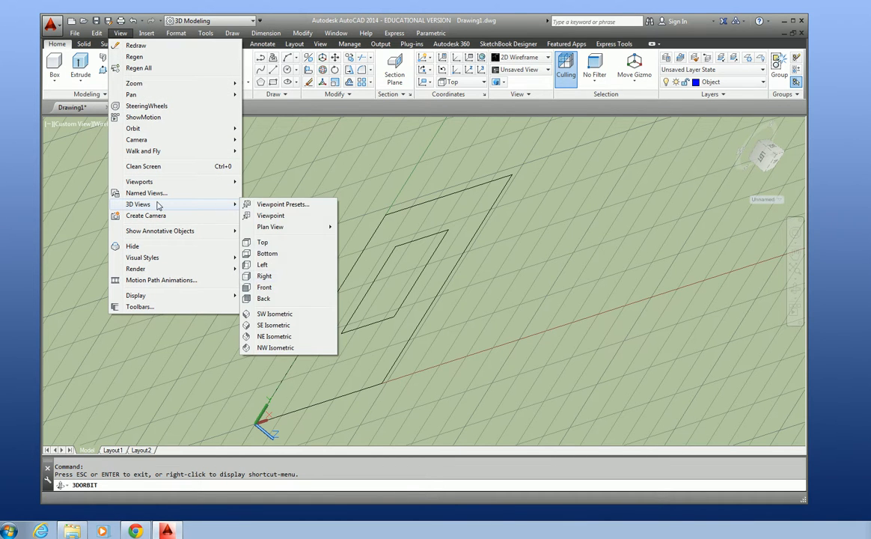
pyautogui.click(295, 314)
pyautogui.scroll(2, 434, 277)
pyautogui.scroll(-4, 453, 276)
pyautogui.scroll(-2, 383, 224)
pyautogui.scroll(1, 382, 224)
# Make Construction the current layer and turn off the grid display
pyautogui.click(756, 84)
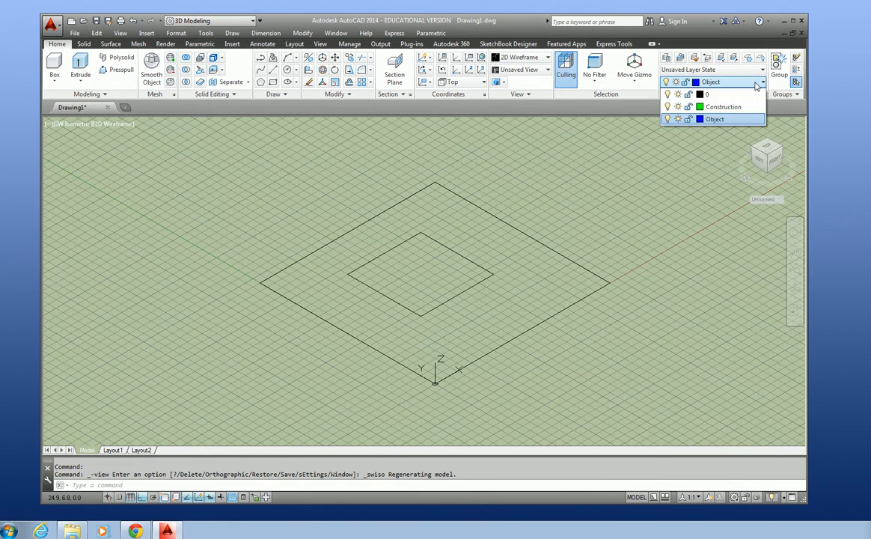
pyautogui.click(717, 107)
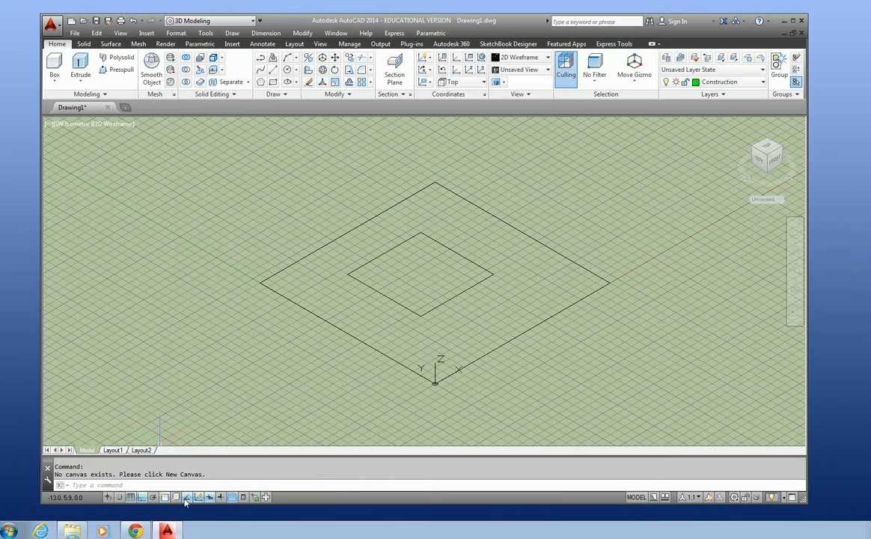
pyautogui.click(130, 497)
pyautogui.scroll(-4, 387, 225)
pyautogui.scroll(6, 384, 195)
pyautogui.scroll(-5, 385, 195)
pyautogui.scroll(1, 386, 209)
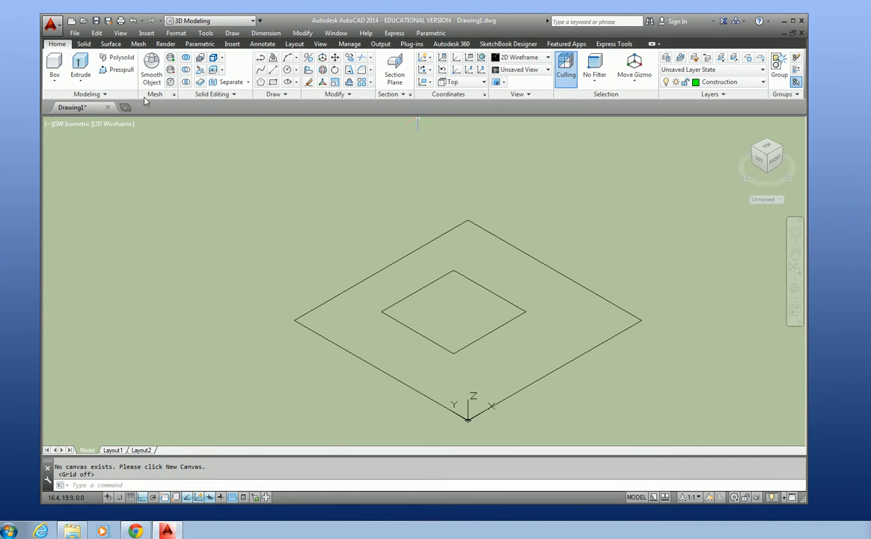
# Draw connected lines from the inner square's back corner 5 units up, 5 units across, and down to its right corner
pyautogui.click(261, 57)
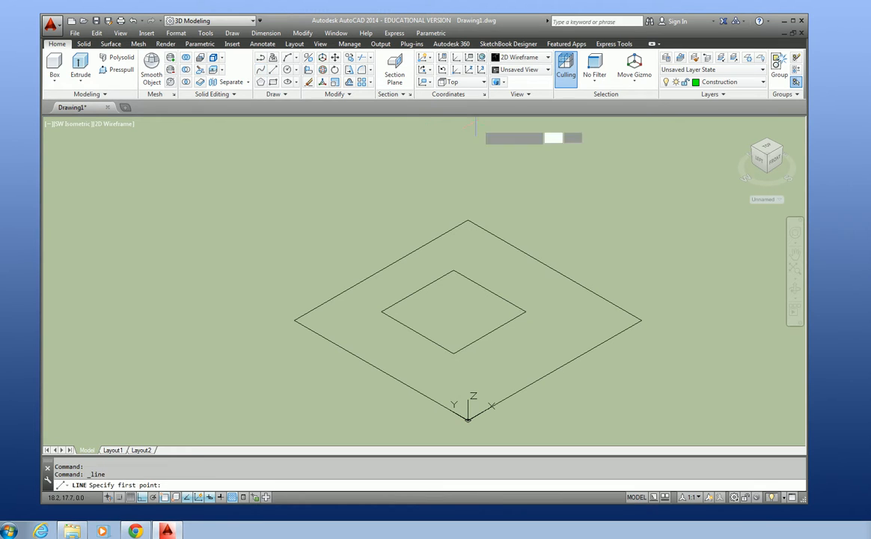
pyautogui.click(454, 270)
pyautogui.write('5')
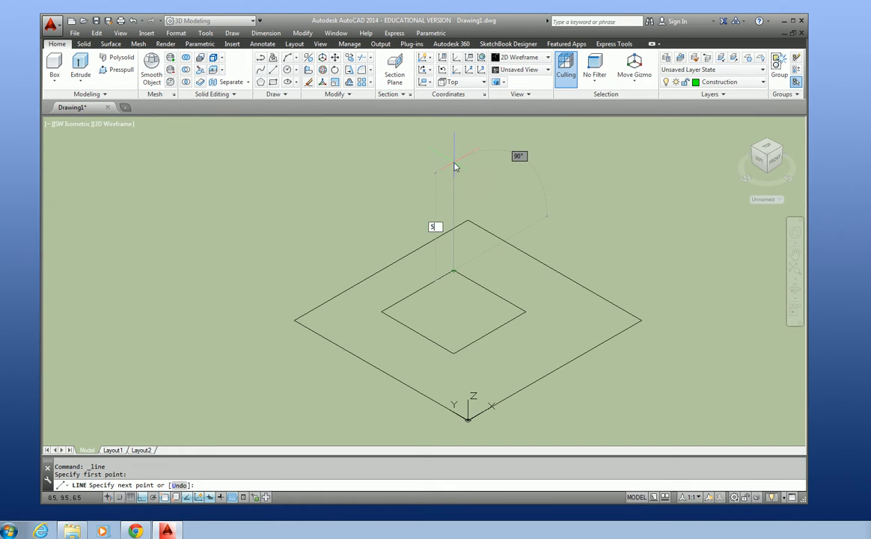
pyautogui.press('Return')
pyautogui.write('5')
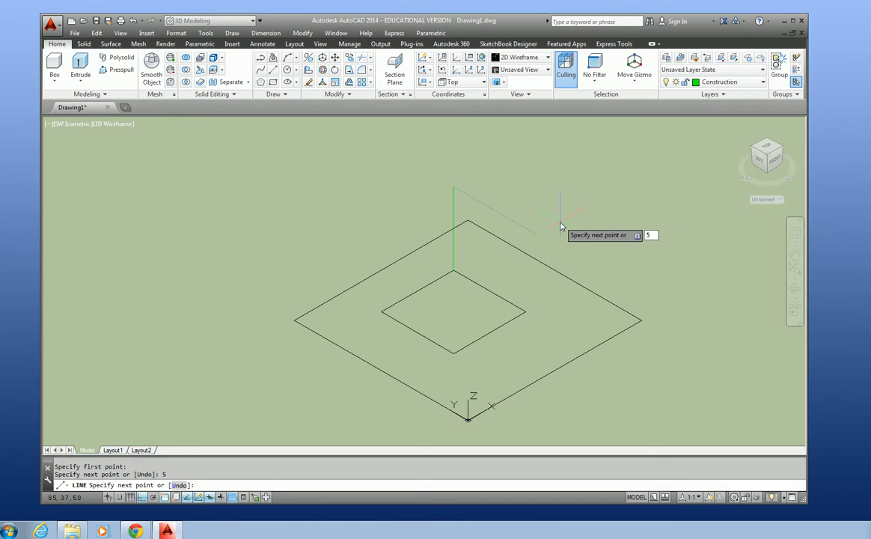
pyautogui.press('Return')
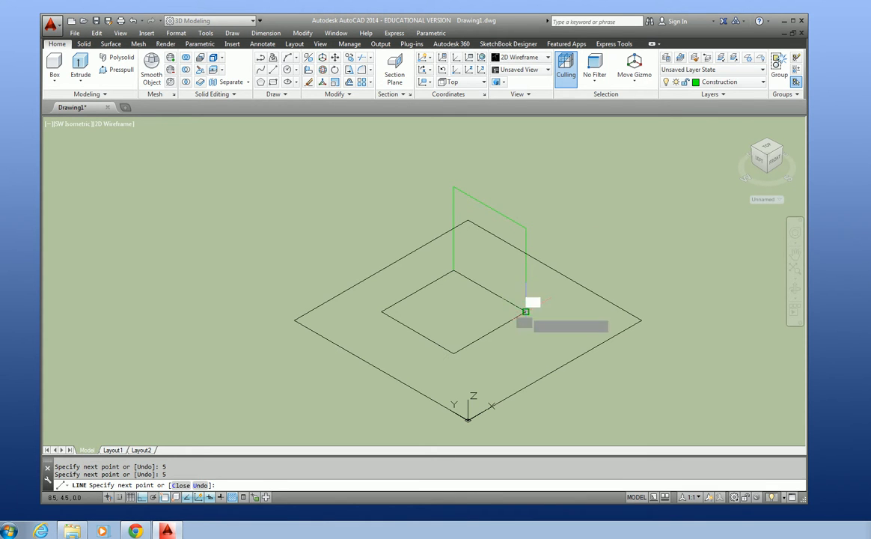
pyautogui.rightClick(584, 221)
pyautogui.click(607, 224)
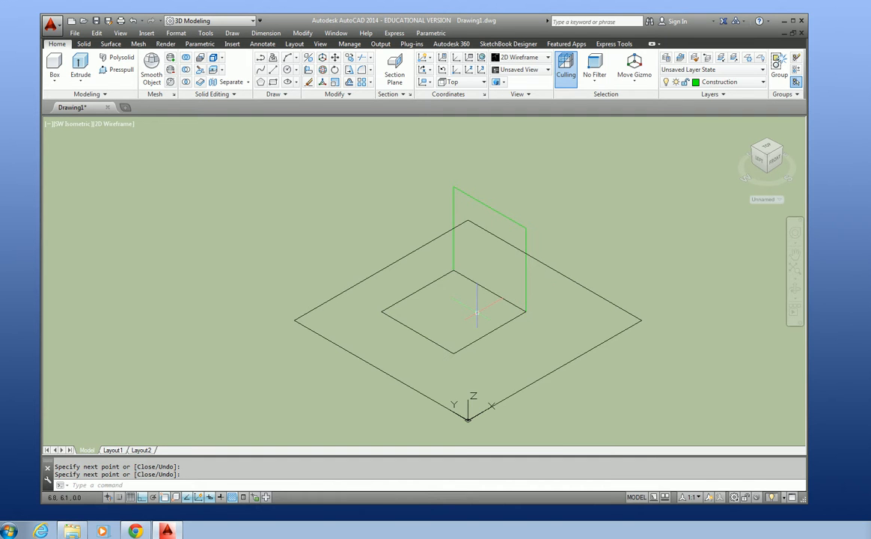
# Draw connected lines from the inner square's front corner 5 units up, 5 units across, and down to its left corner
pyautogui.rightClick(453, 257)
pyautogui.click(487, 264)
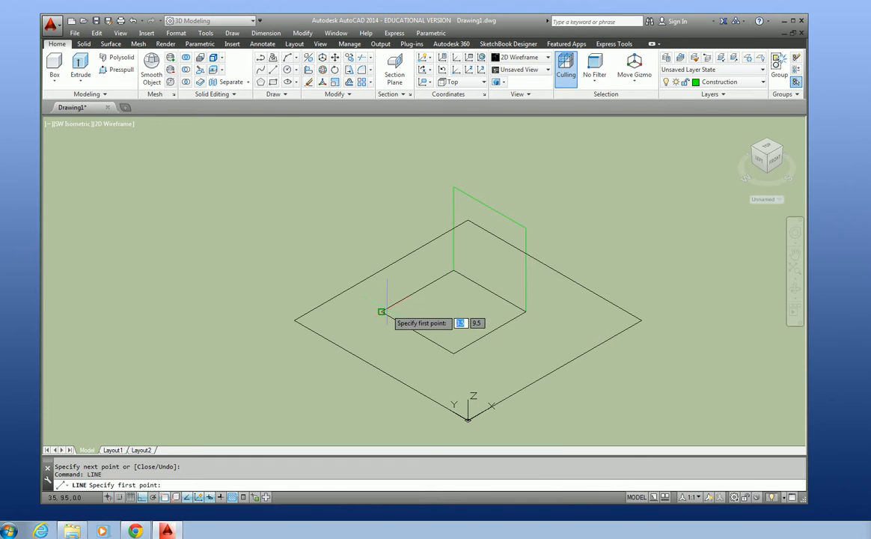
pyautogui.click(453, 352)
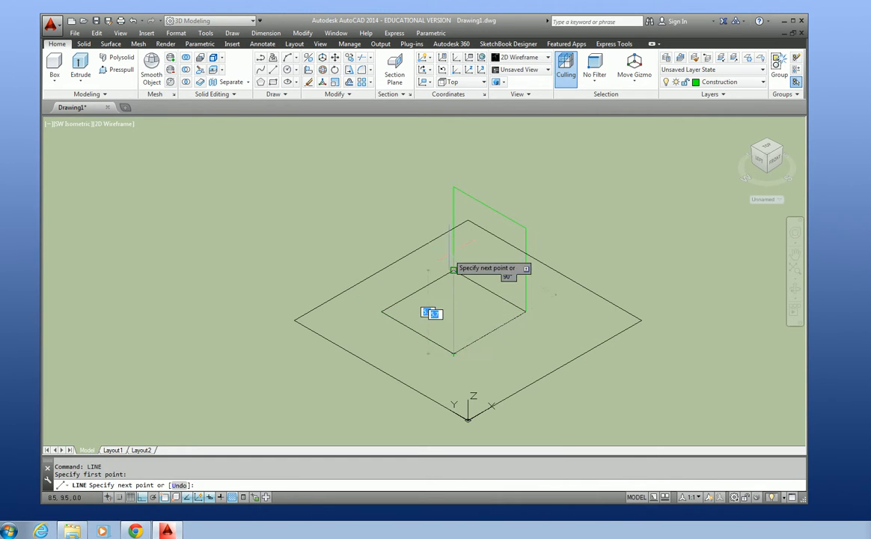
pyautogui.write('5')
pyautogui.press('Return')
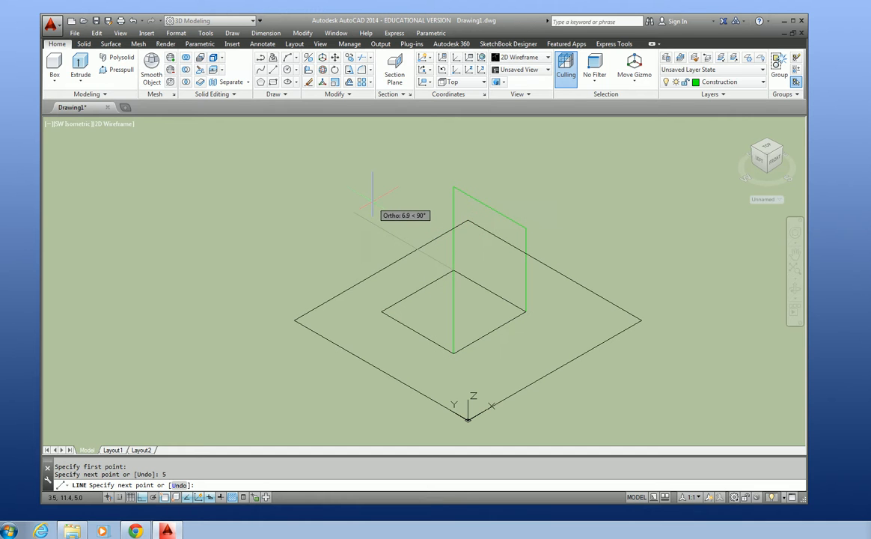
pyautogui.write('5')
pyautogui.press('Return')
pyautogui.click(382, 310)
pyautogui.rightClick(382, 311)
pyautogui.click(404, 316)
# Draw a line joining the upper left and upper back corners of the two vertical frames
pyautogui.rightClick(397, 199)
pyautogui.click(415, 209)
pyautogui.click(453, 186)
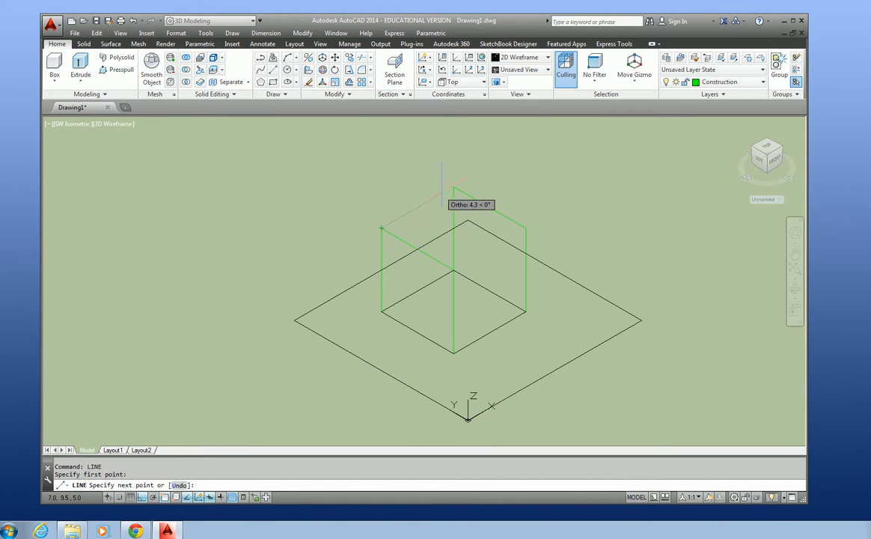
pyautogui.rightClick(535, 166)
pyautogui.click(555, 172)
# Try to close the top of the cube frame with a line from its upper right corner to its upper front corner
pyautogui.rightClick(564, 172)
pyautogui.click(591, 179)
pyautogui.click(527, 228)
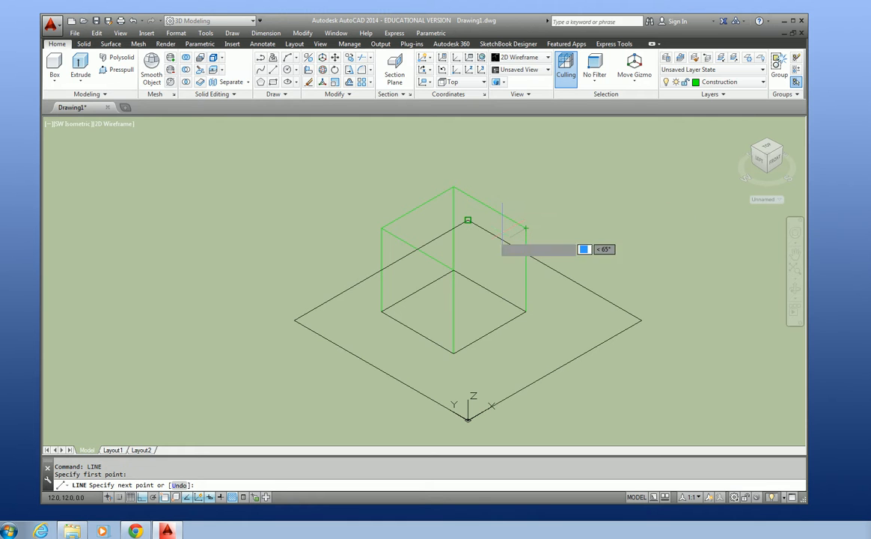
pyautogui.scroll(-2, 454, 271)
pyautogui.scroll(6, 471, 275)
pyautogui.scroll(-3, 520, 283)
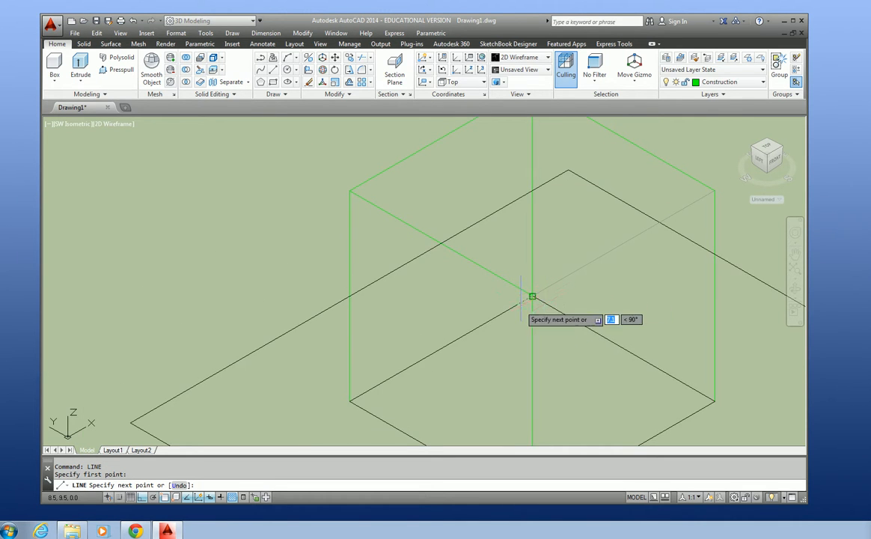
pyautogui.click(532, 295)
pyautogui.rightClick(594, 231)
pyautogui.click(615, 249)
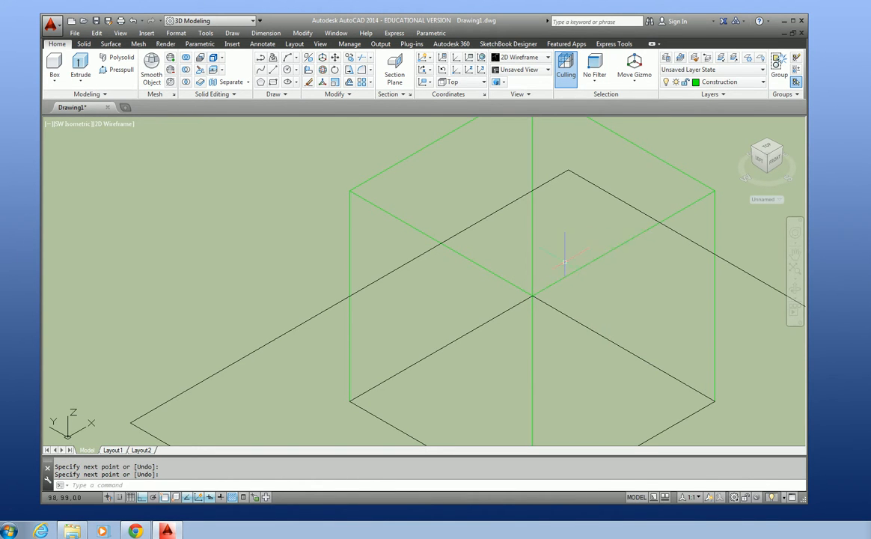
# Erase the misplaced line running from the frame's upper right corner to the inner square's back corner
pyautogui.click(795, 289)
pyautogui.moveTo(611, 322); pyautogui.dragTo(588, 276)
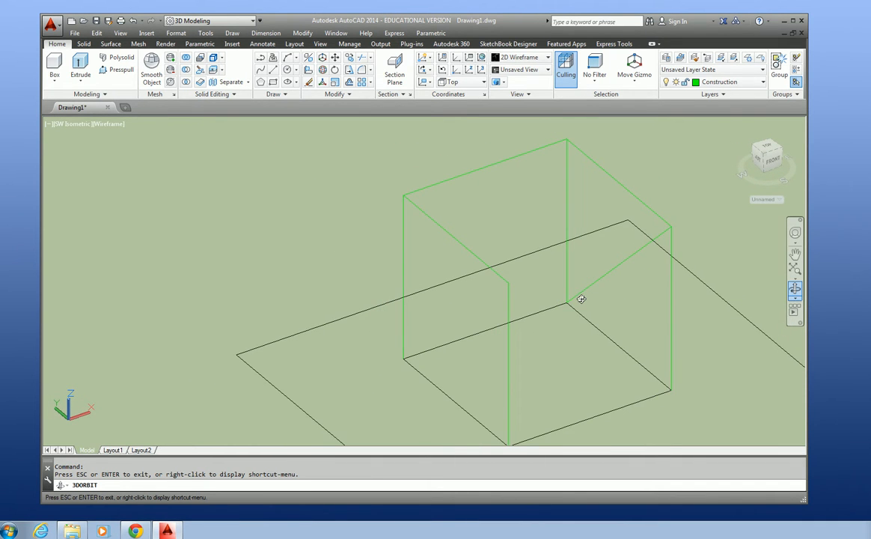
pyautogui.rightClick(560, 249)
pyautogui.click(608, 258)
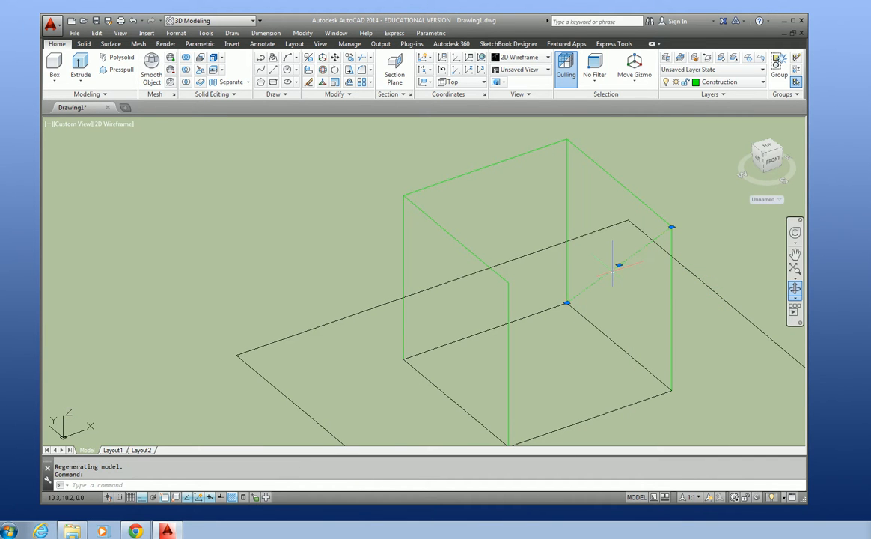
pyautogui.press('Delete')
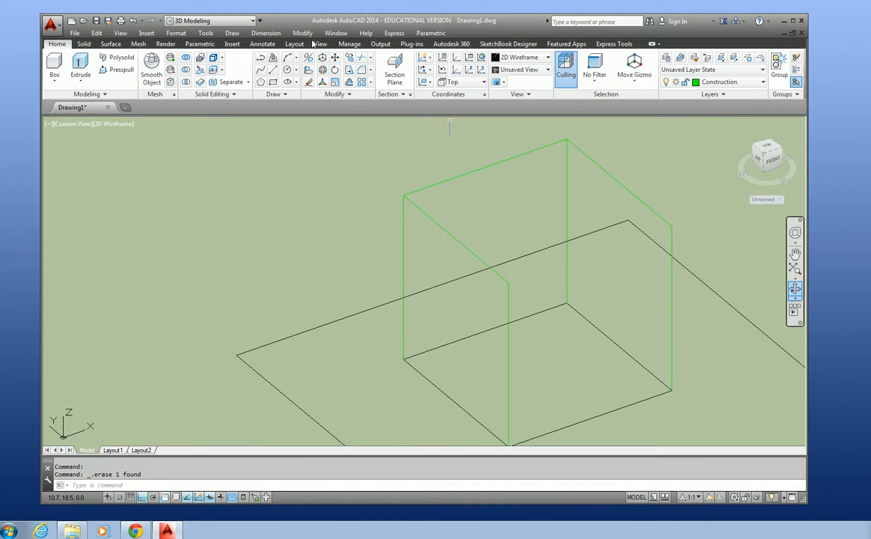
# Draw a line joining the upper front and upper right corners of the frame to close the cube's top
pyautogui.click(261, 60)
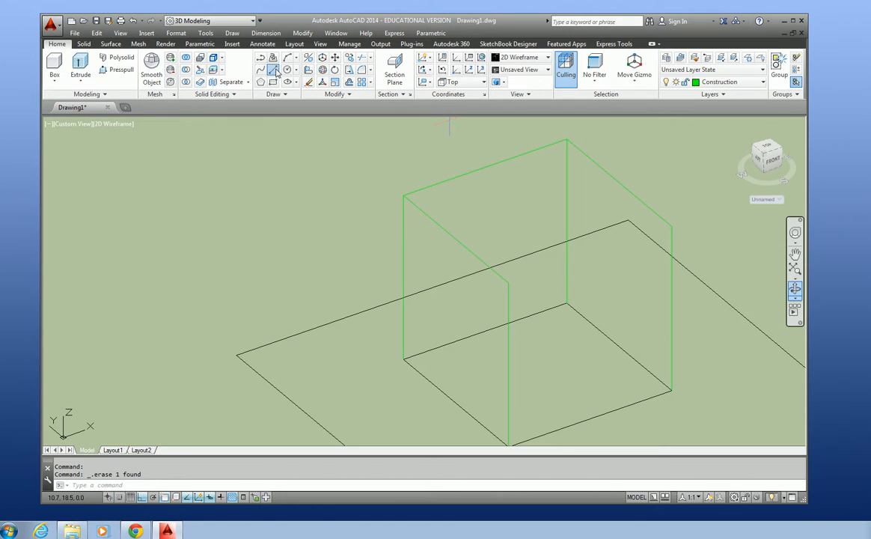
pyautogui.click(509, 283)
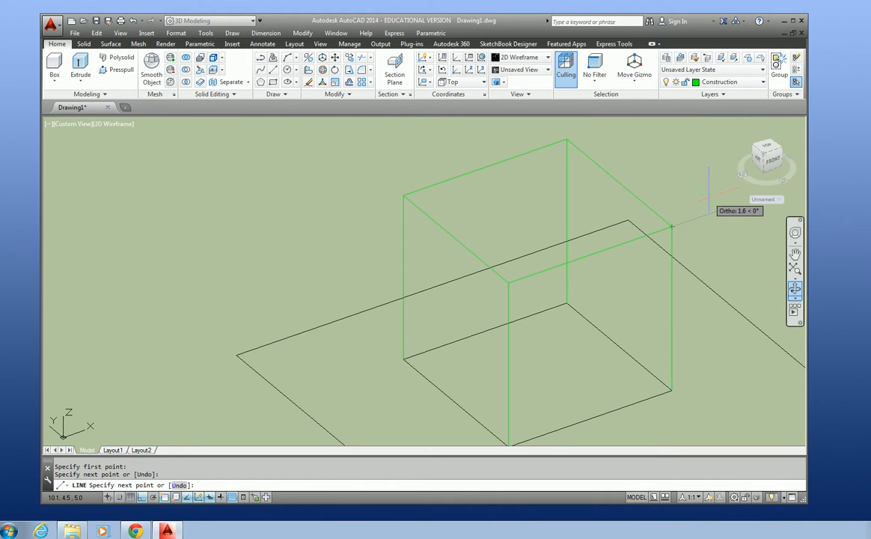
pyautogui.press('Escape')
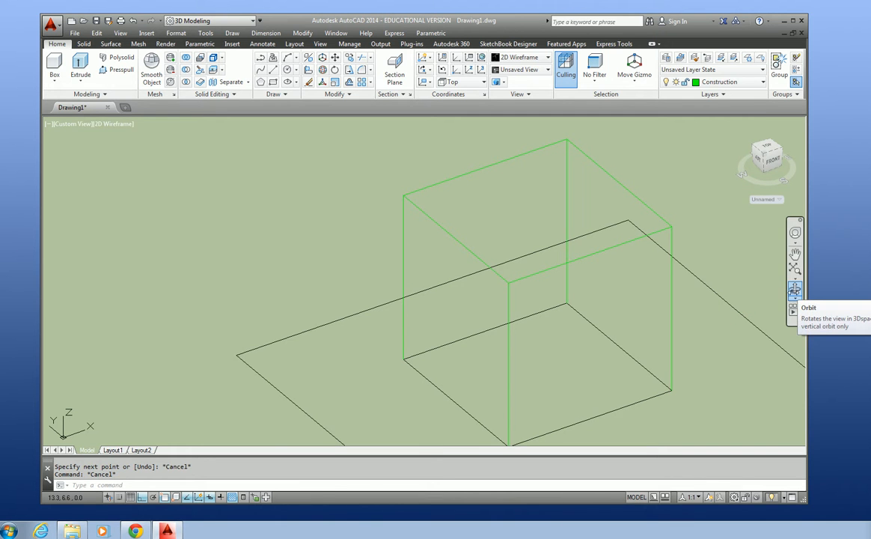
# Move the cube's four vertical edges and four top edges to the Object layer
pyautogui.click(795, 289)
pyautogui.moveTo(700, 312); pyautogui.dragTo(451, 306)
pyautogui.rightClick(608, 198)
pyautogui.click(623, 203)
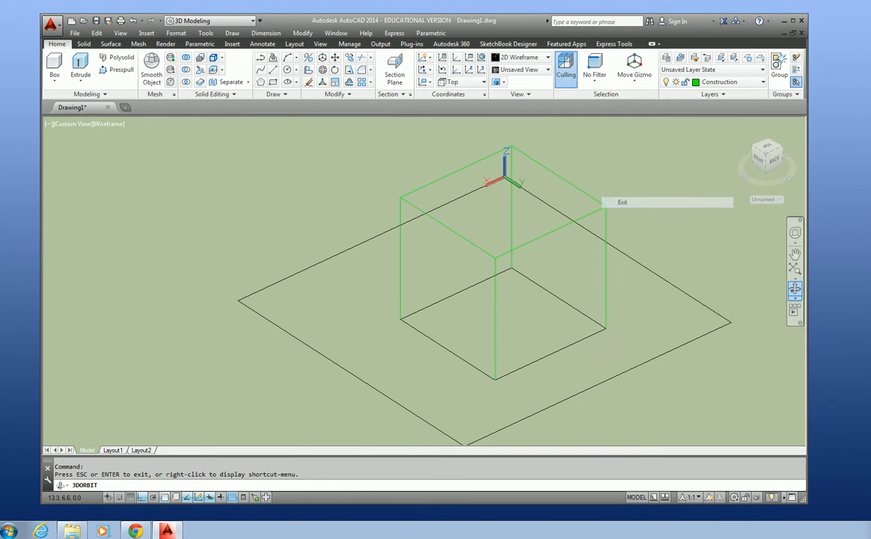
pyautogui.click(551, 173)
pyautogui.click(517, 170)
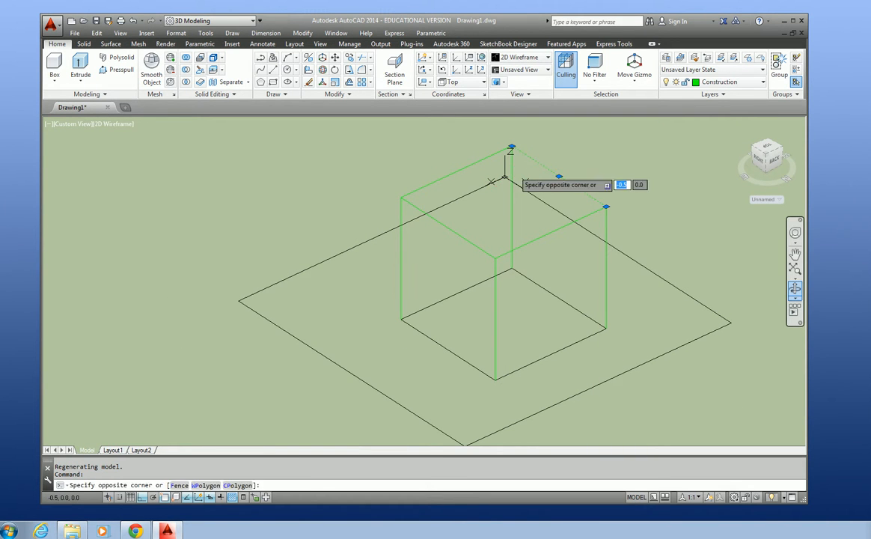
pyautogui.click(469, 164)
pyautogui.click(475, 163)
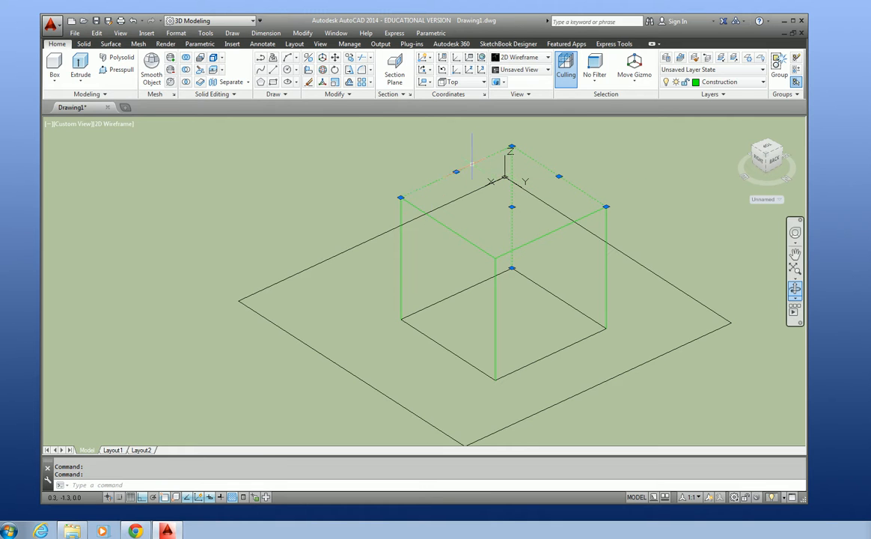
pyautogui.click(402, 251)
pyautogui.click(495, 325)
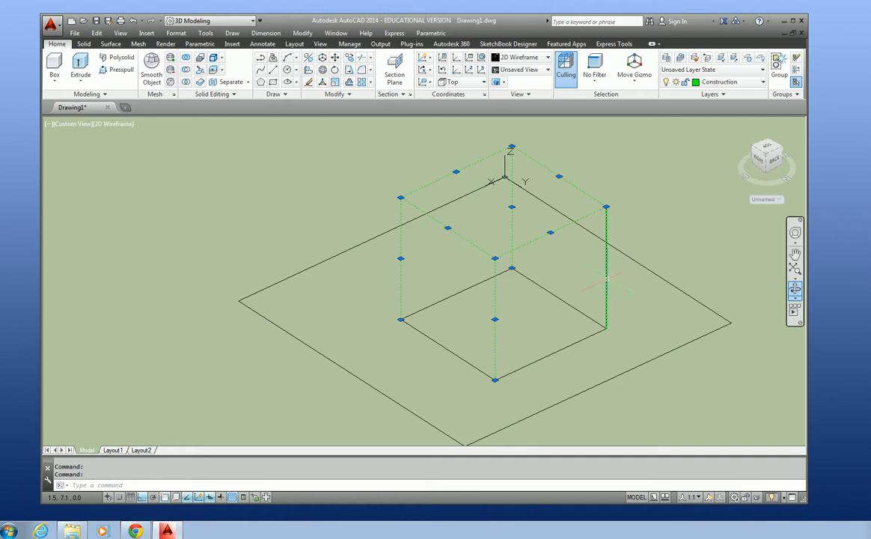
pyautogui.click(719, 81)
pyautogui.click(725, 121)
pyautogui.press('Escape')
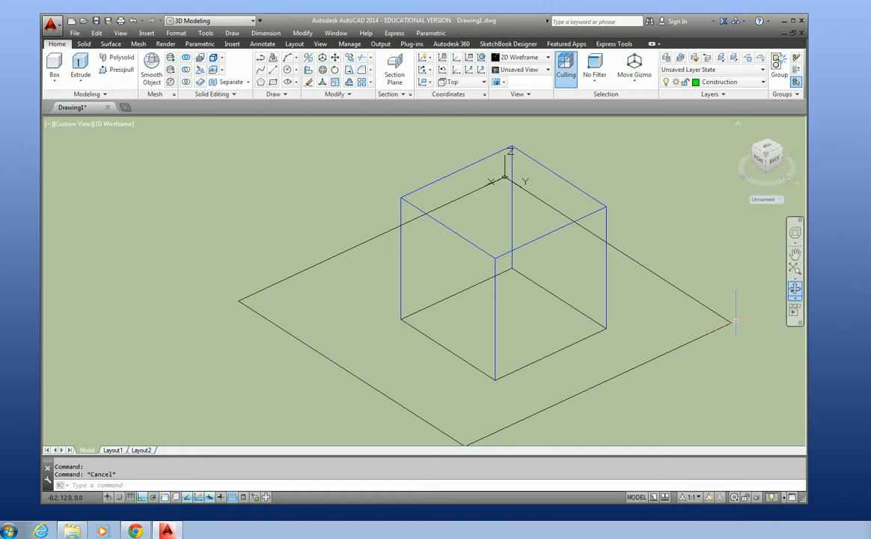
# Move the four lines of the inner square at the cube's base to the Object layer
pyautogui.click(795, 292)
pyautogui.moveTo(647, 272); pyautogui.dragTo(486, 276)
pyautogui.rightClick(554, 279)
pyautogui.click(576, 283)
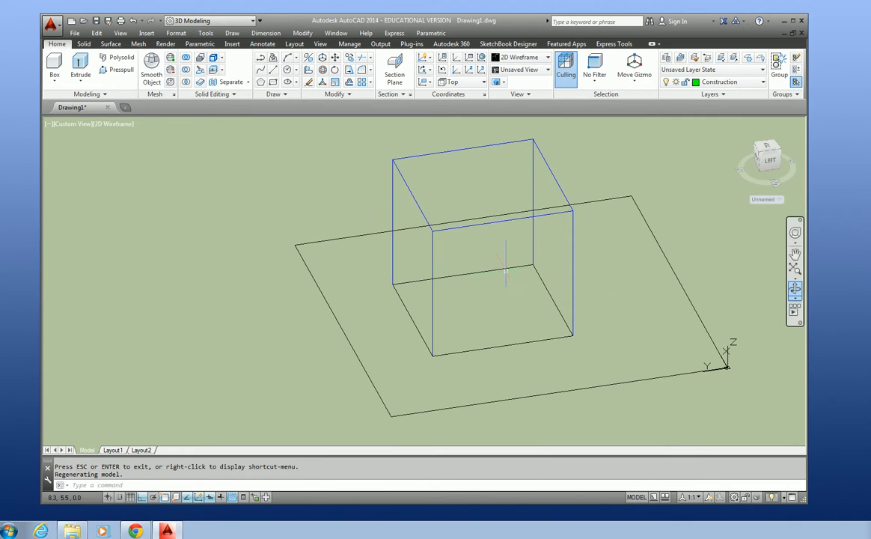
pyautogui.click(502, 268)
pyautogui.click(411, 321)
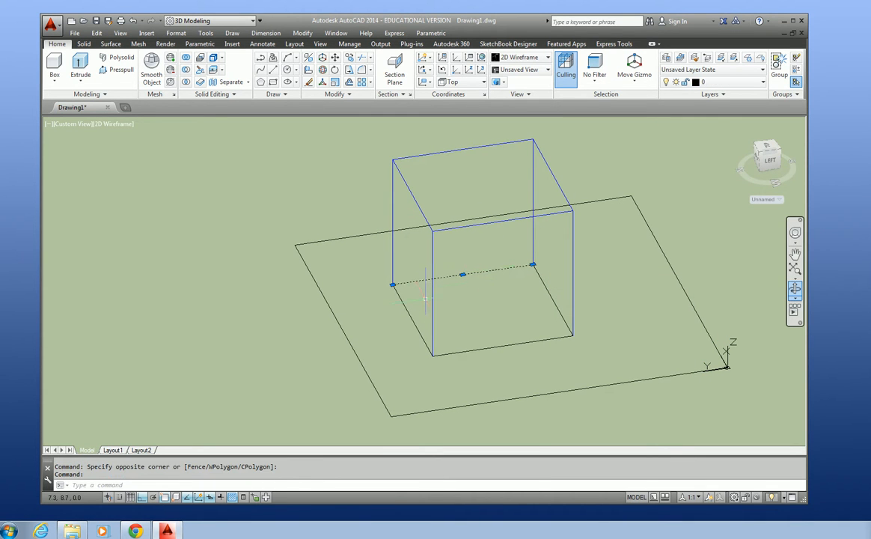
pyautogui.click(468, 350)
pyautogui.click(557, 296)
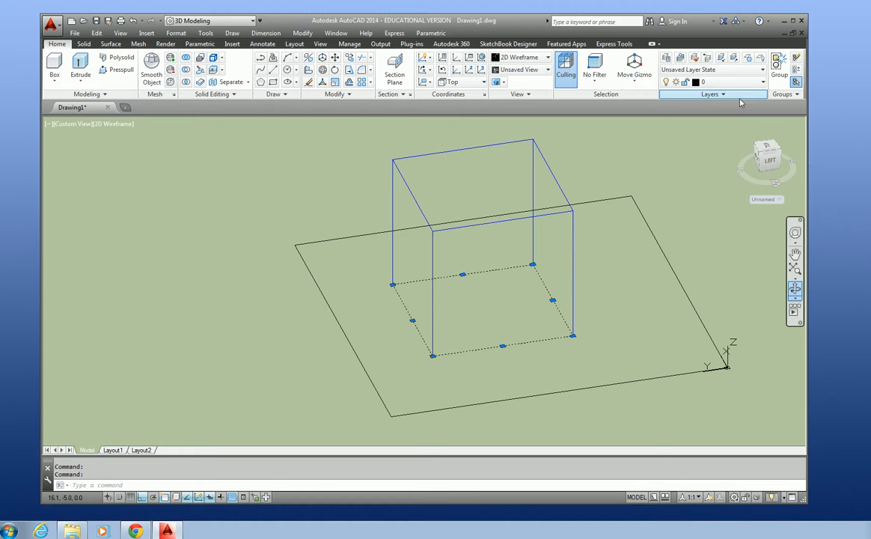
pyautogui.click(730, 82)
pyautogui.click(730, 120)
pyautogui.press('Escape')
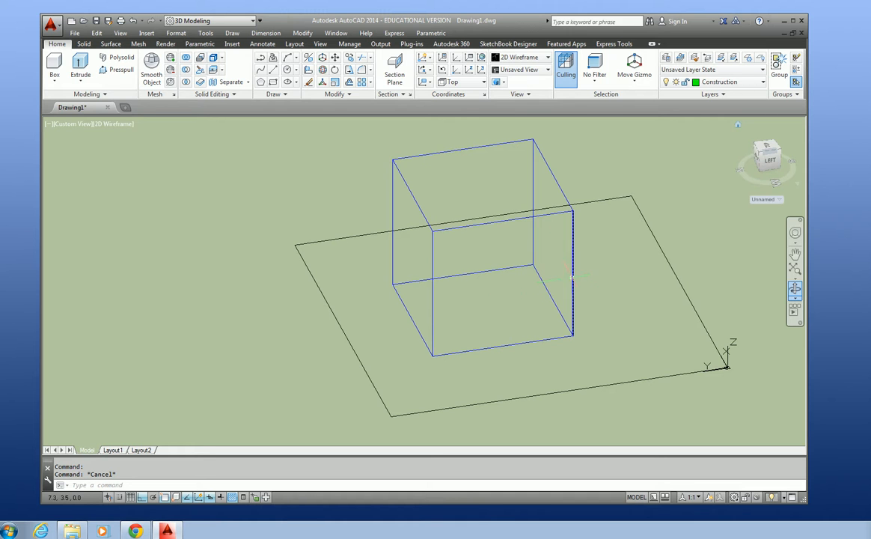
# Draw a small circle on the cube's top face by center and radius
pyautogui.click(288, 70)
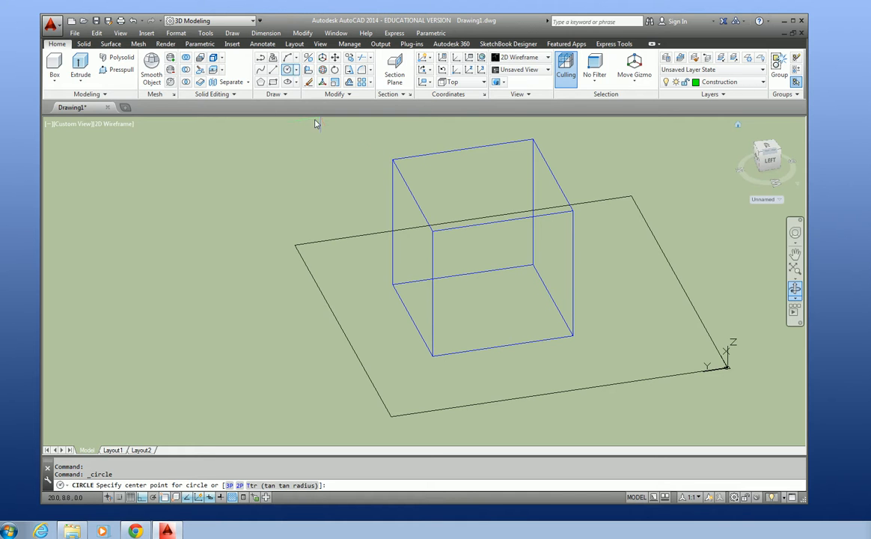
pyautogui.click(453, 175)
pyautogui.click(481, 175)
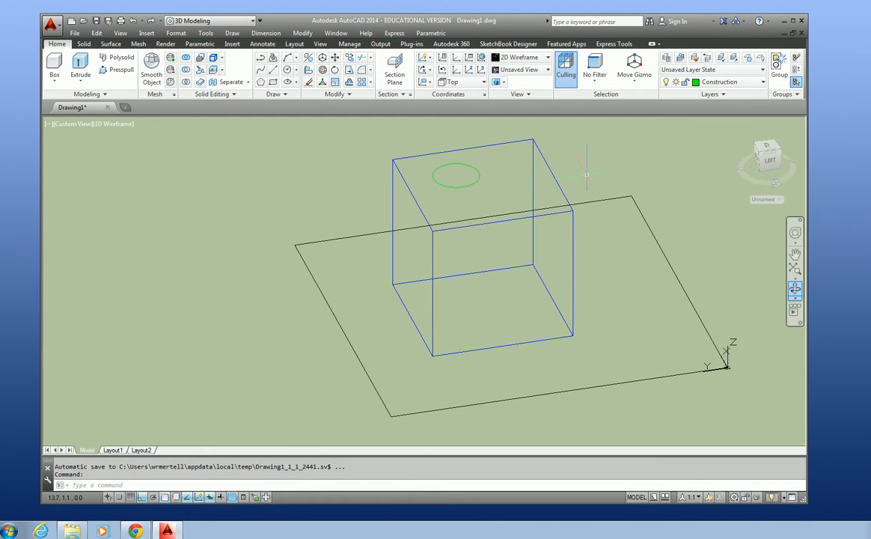
# Turn on the grid and orbit the model to examine where the circle lies relative to the cube
pyautogui.click(798, 289)
pyautogui.moveTo(660, 320)
pyautogui.mouseDown()
pyautogui.moveTo(656, 300)
pyautogui.moveTo(675, 293)
pyautogui.moveTo(640, 321)
pyautogui.moveTo(659, 320)
pyautogui.mouseUp()
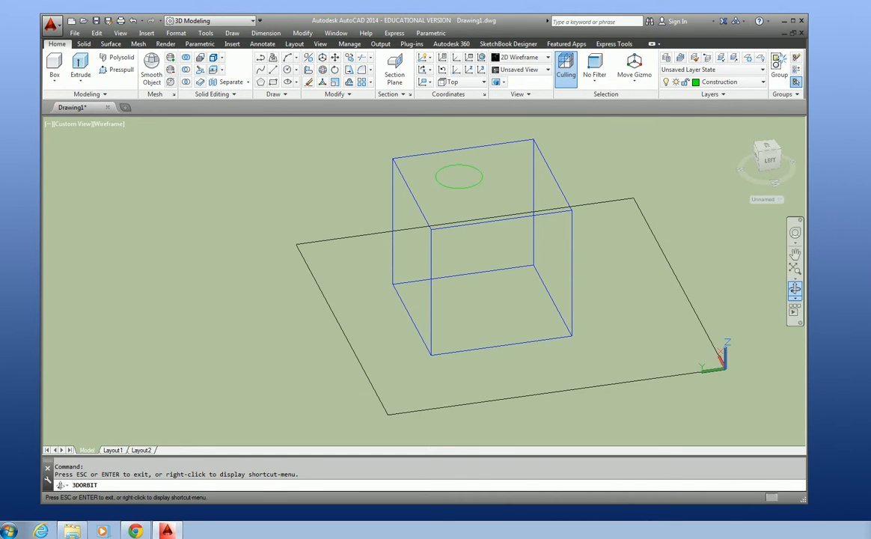
pyautogui.press('Escape')
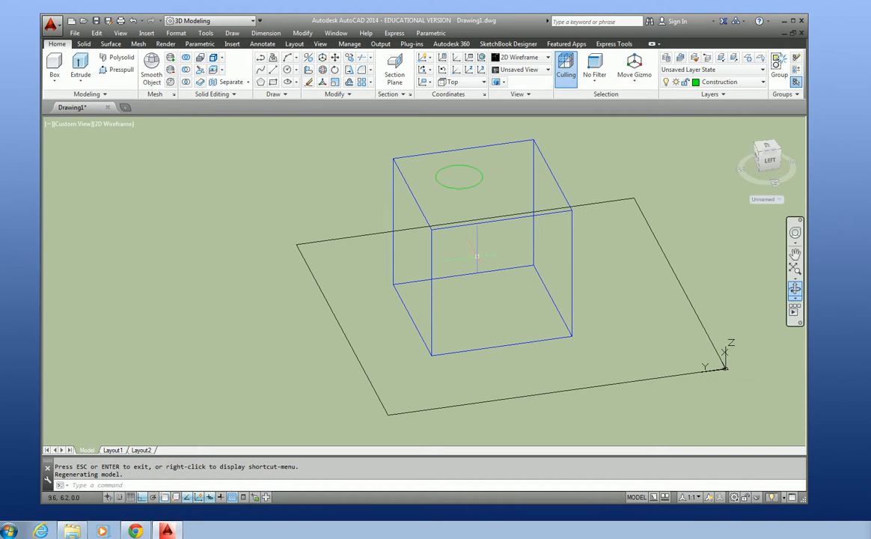
pyautogui.click(130, 497)
pyautogui.click(181, 365)
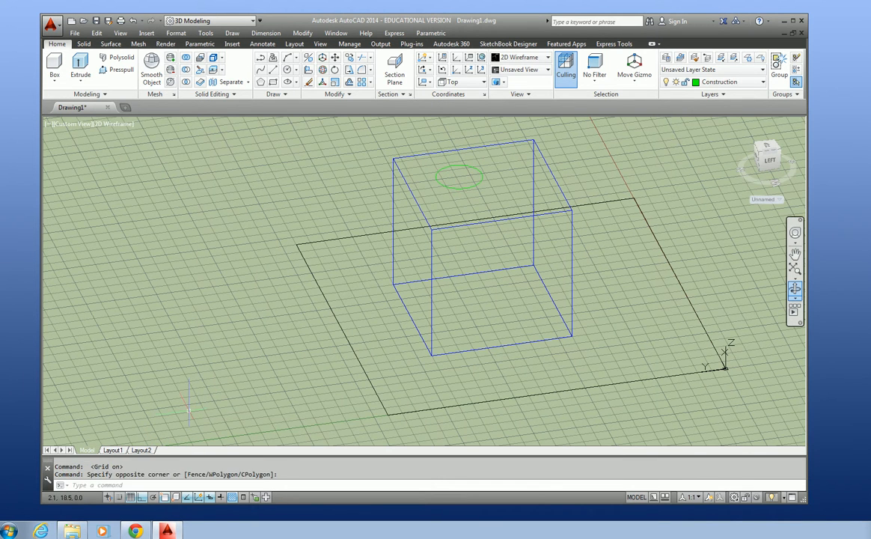
pyautogui.click(795, 290)
pyautogui.moveTo(322, 325); pyautogui.dragTo(260, 347)
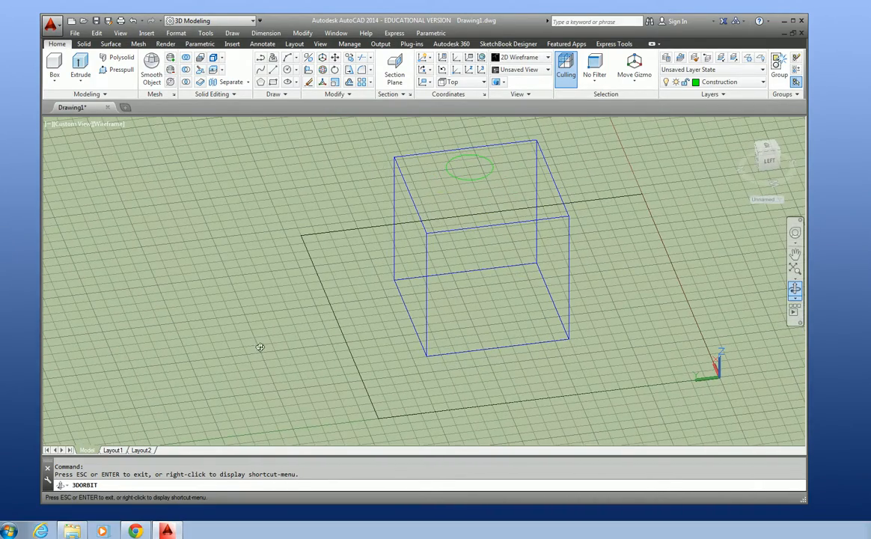
# Draw a diagonal construction line between two opposite corners of the cube's top face
pyautogui.click(271, 70)
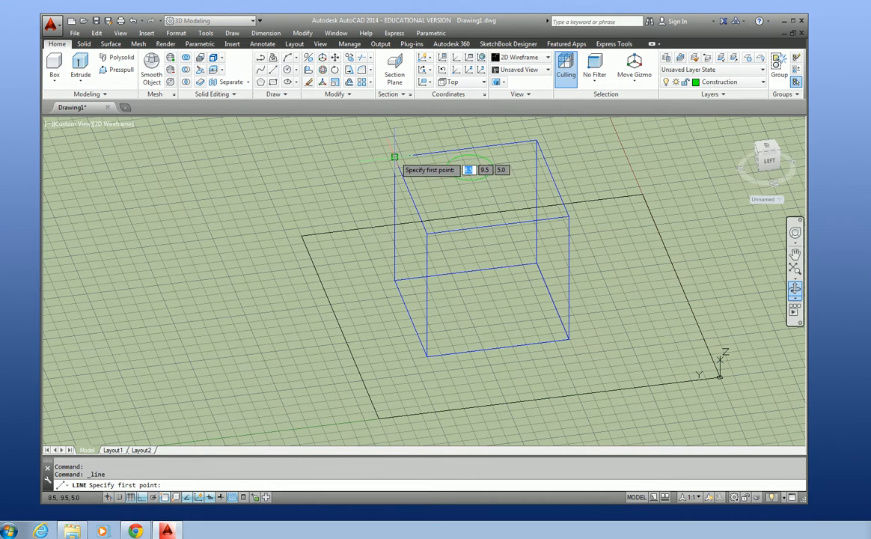
pyautogui.click(396, 158)
pyautogui.click(568, 217)
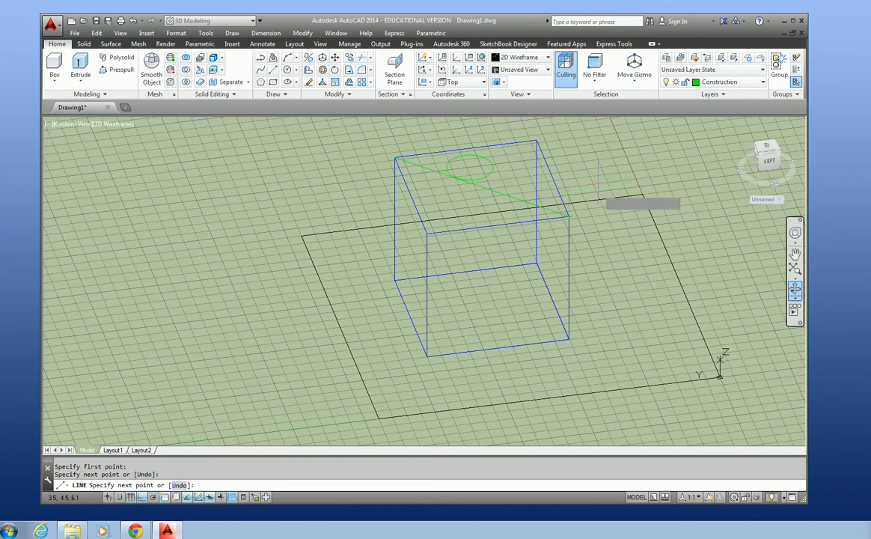
pyautogui.press('Escape')
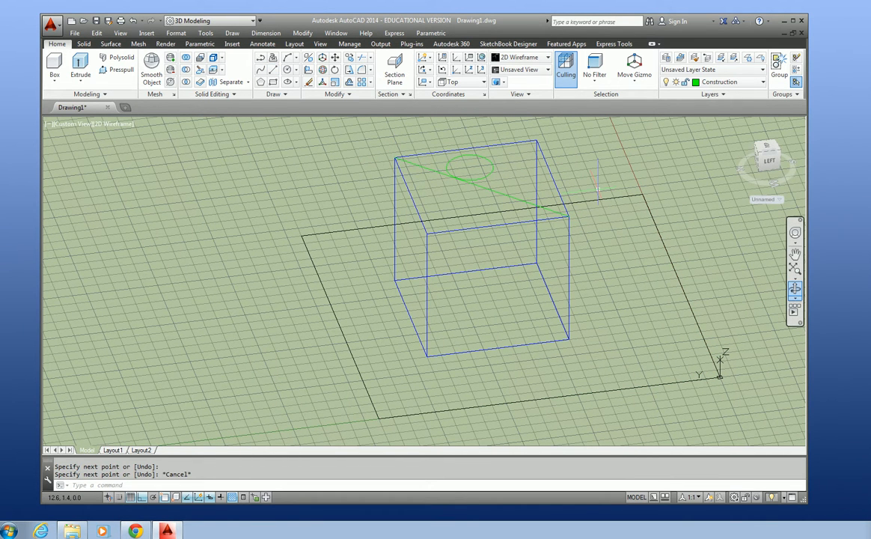
# Turn on 3D object snap and review the 3D and standard object snap modes in the drafting settings
pyautogui.click(176, 498)
pyautogui.rightClick(177, 503)
pyautogui.click(207, 480)
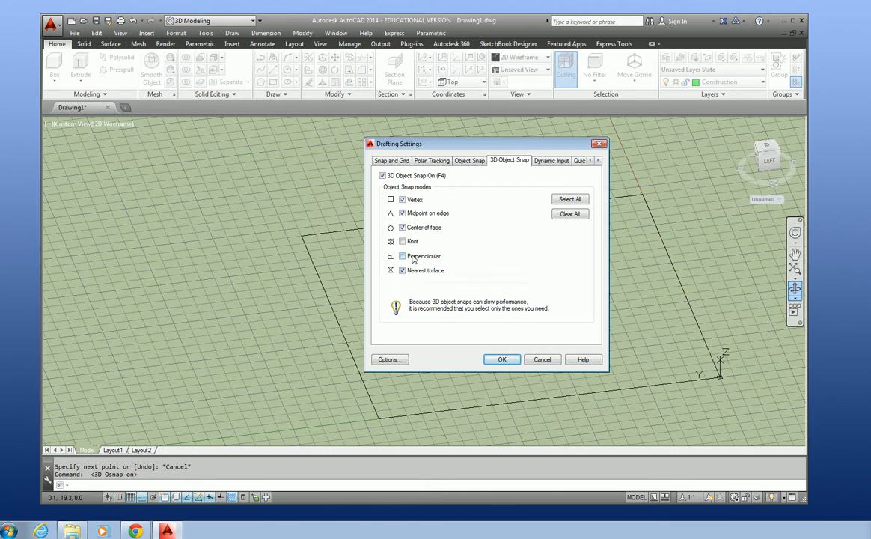
pyautogui.click(471, 161)
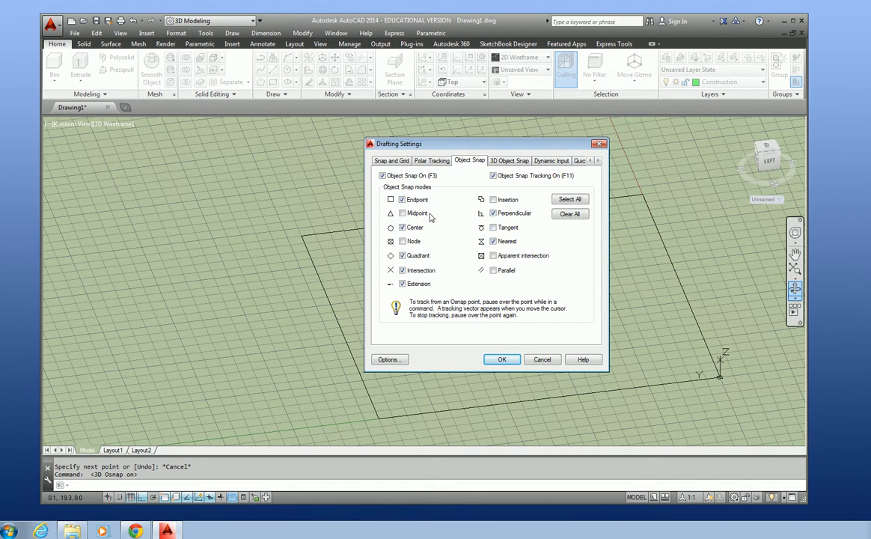
pyautogui.click(502, 360)
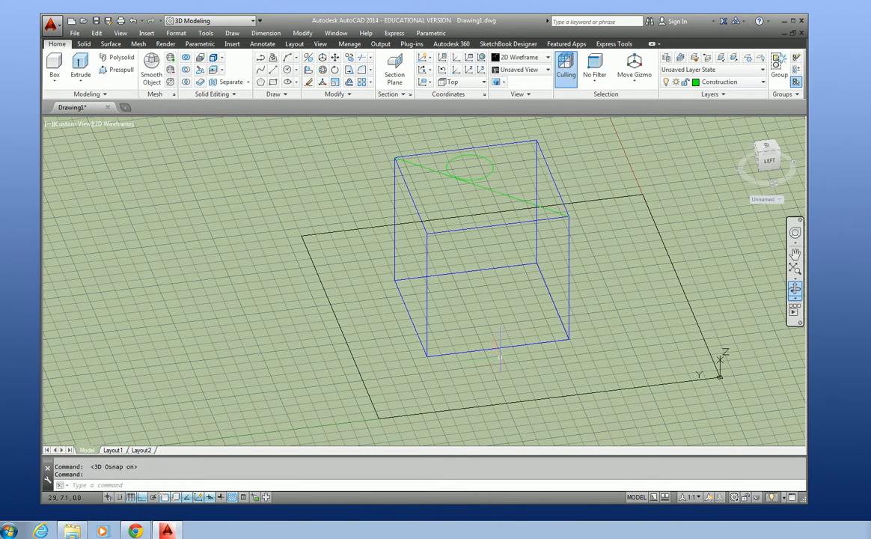
# Move the circle by its center to the midpoint of the top face's diagonal line
pyautogui.click(494, 170)
pyautogui.rightClick(497, 174)
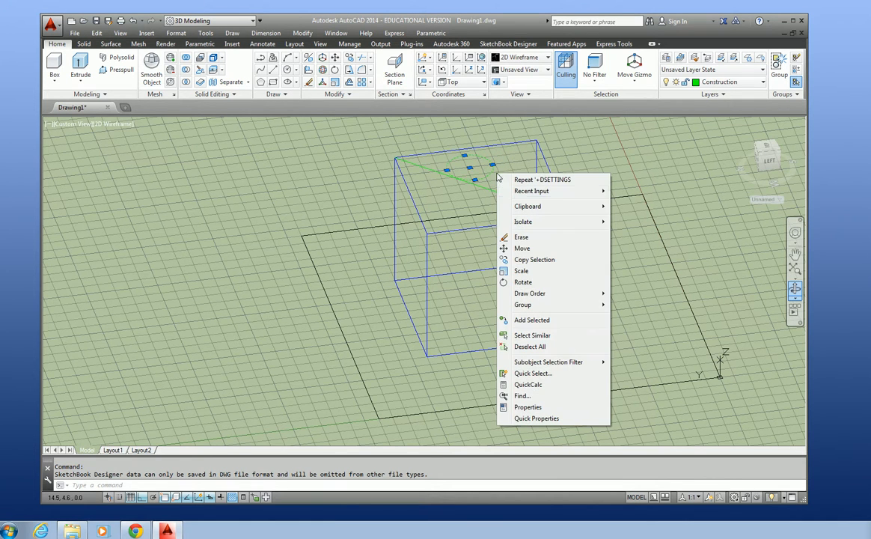
pyautogui.click(522, 250)
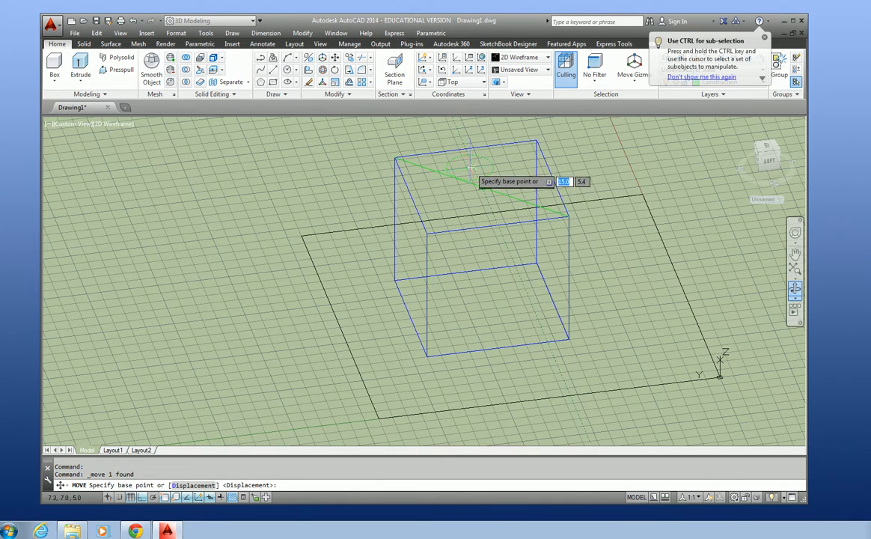
pyautogui.click(469, 166)
pyautogui.press('Escape')
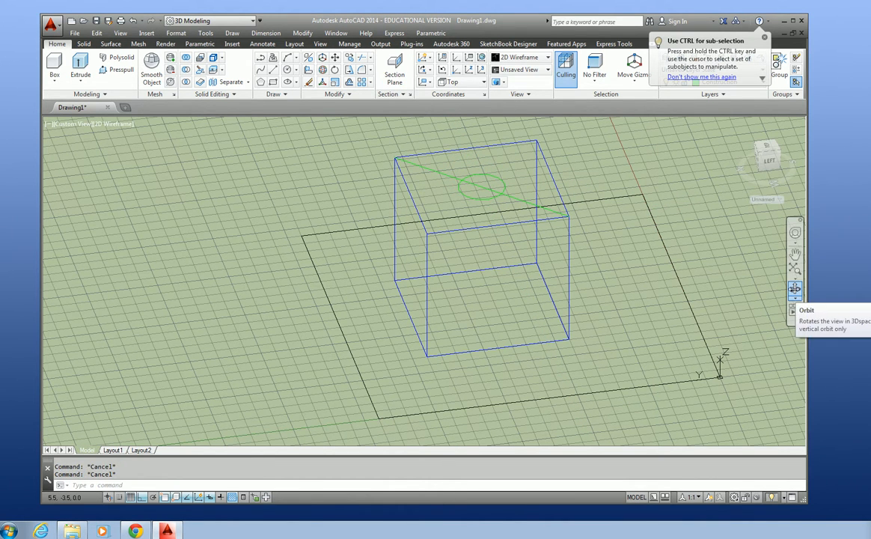
# Turn off the grid and move the circle on the cube's top face to the Object layer
pyautogui.click(795, 289)
pyautogui.moveTo(625, 254); pyautogui.dragTo(548, 288)
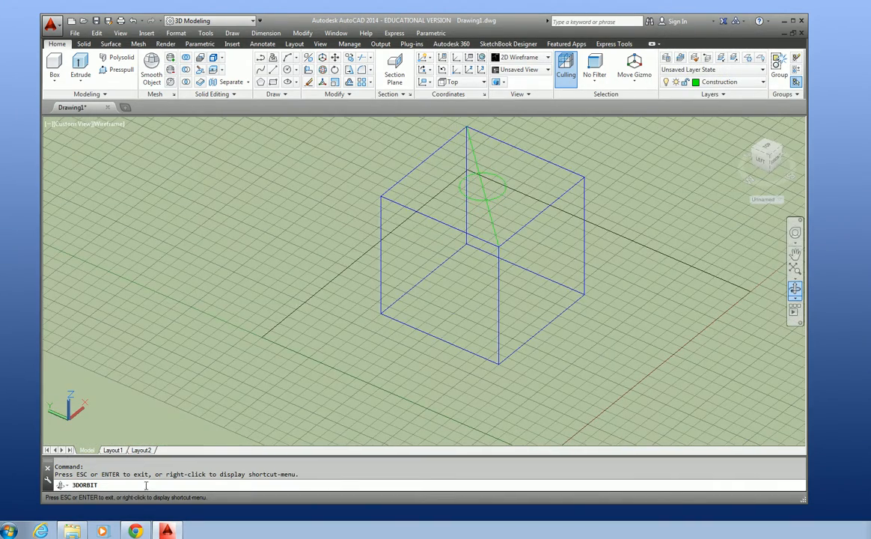
pyautogui.press('Escape')
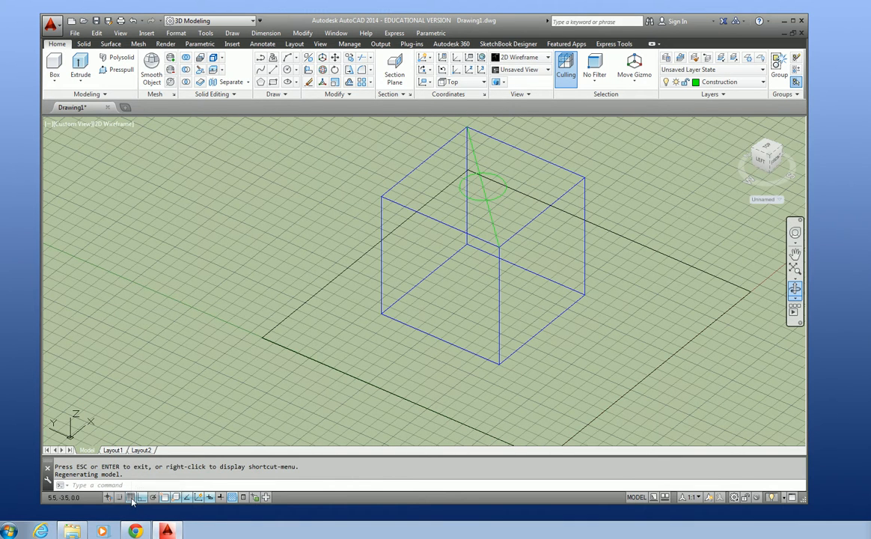
pyautogui.click(131, 498)
pyautogui.click(462, 183)
pyautogui.click(757, 82)
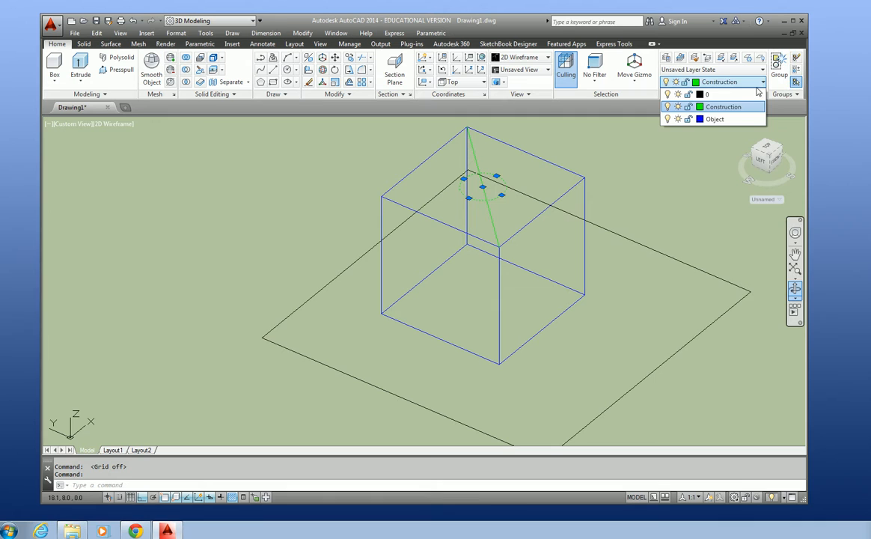
pyautogui.click(715, 119)
pyautogui.press('Escape')
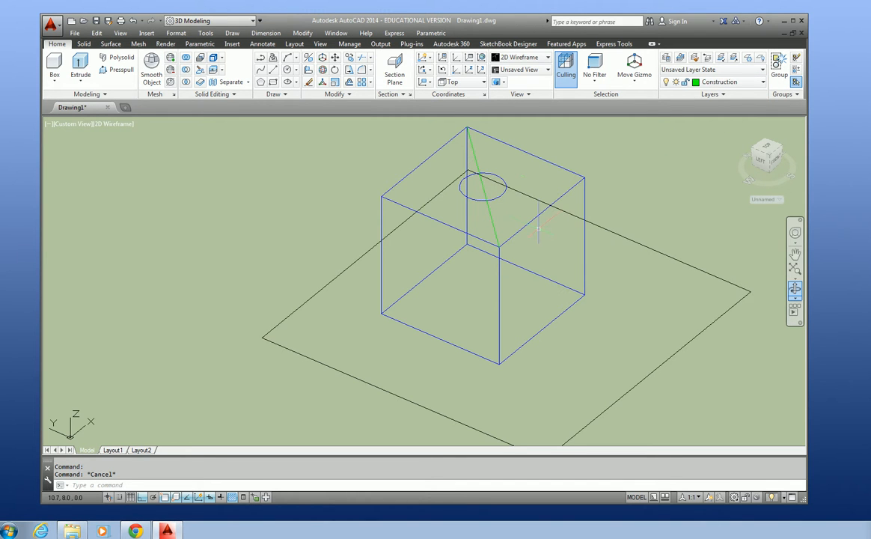
pyautogui.scroll(-2, 560, 251)
pyautogui.scroll(2, 573, 247)
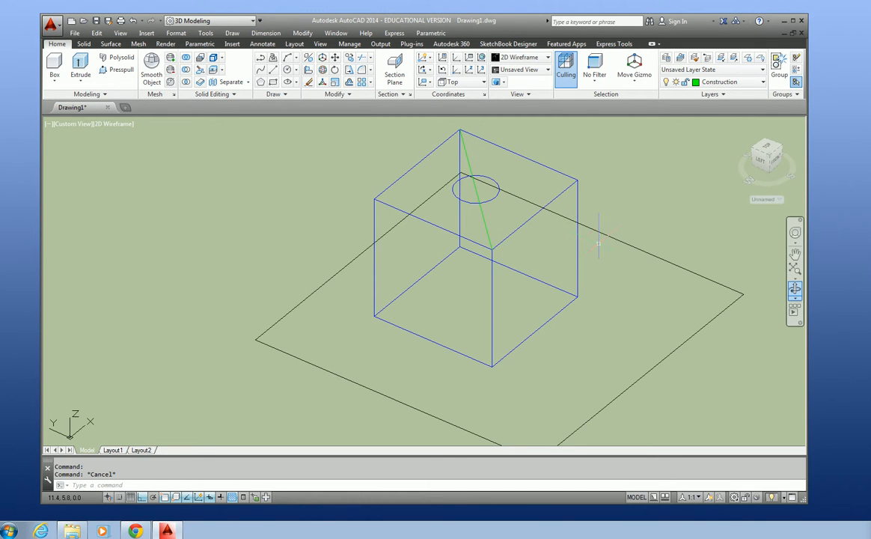
# Draw a diagonal construction line between two opposite corners of the cube's front face
pyautogui.click(261, 69)
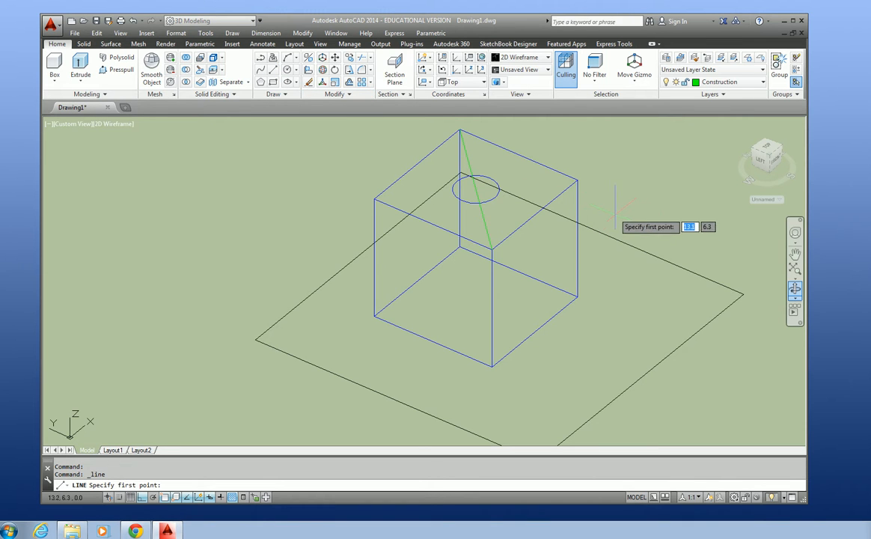
pyautogui.click(578, 180)
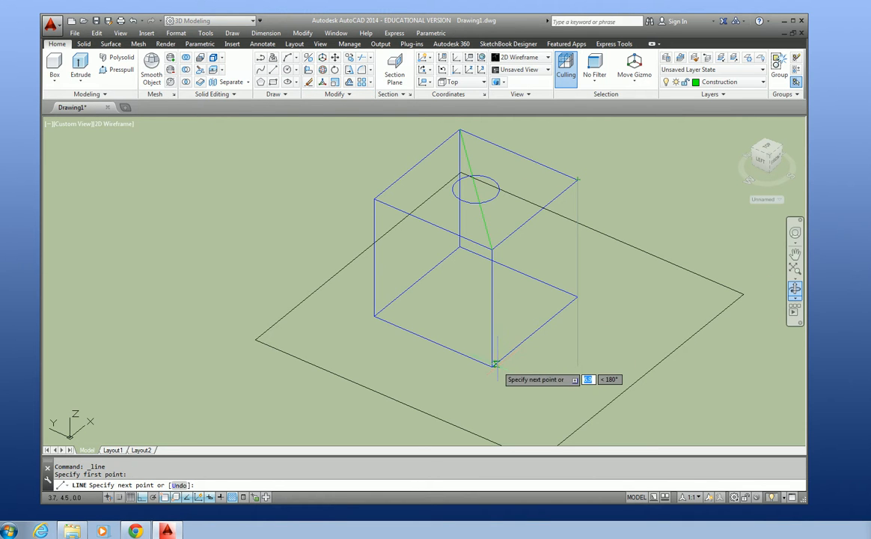
pyautogui.click(492, 367)
pyautogui.press('Escape')
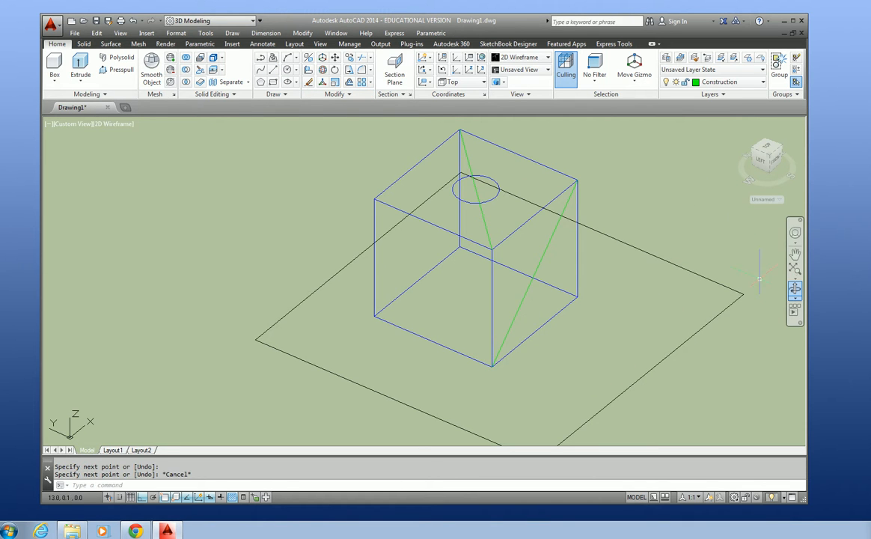
# Draw a circle with a radius of about 0.7 centered on the midpoint of the front face's diagonal line
pyautogui.click(796, 290)
pyautogui.moveTo(657, 303)
pyautogui.mouseDown()
pyautogui.moveTo(670, 249)
pyautogui.moveTo(709, 247)
pyautogui.moveTo(665, 273)
pyautogui.mouseUp()
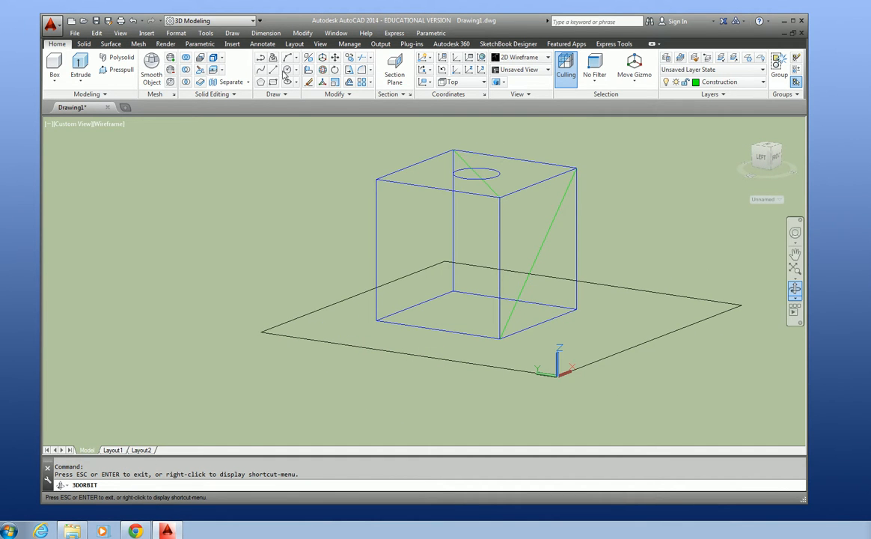
pyautogui.click(261, 69)
pyautogui.click(550, 229)
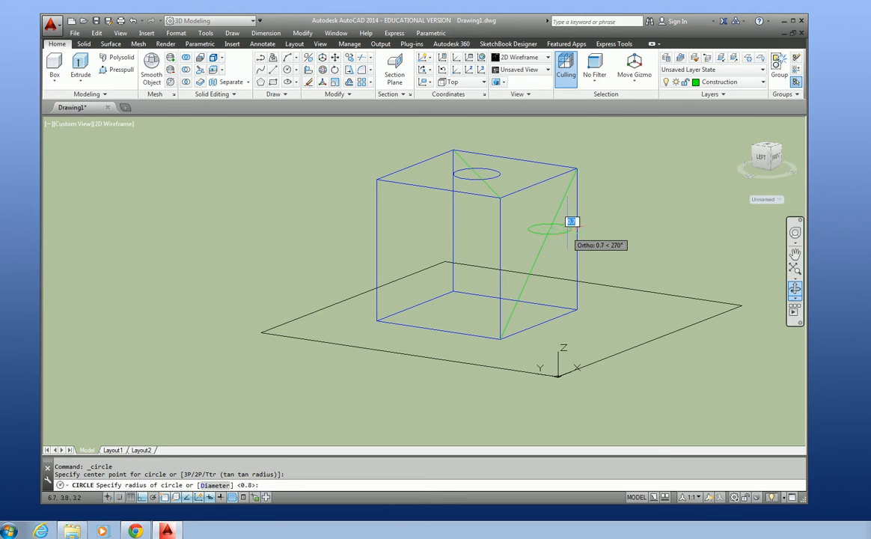
pyautogui.click(569, 220)
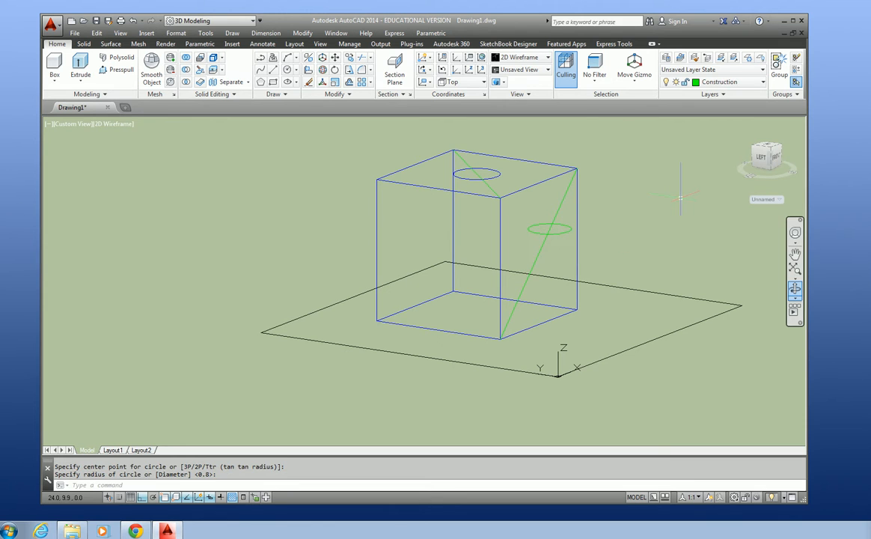
# Turn on the grid and orbit the model to examine the front face circle's orientation against the current drawing plane
pyautogui.click(795, 292)
pyautogui.moveTo(723, 244); pyautogui.dragTo(599, 259)
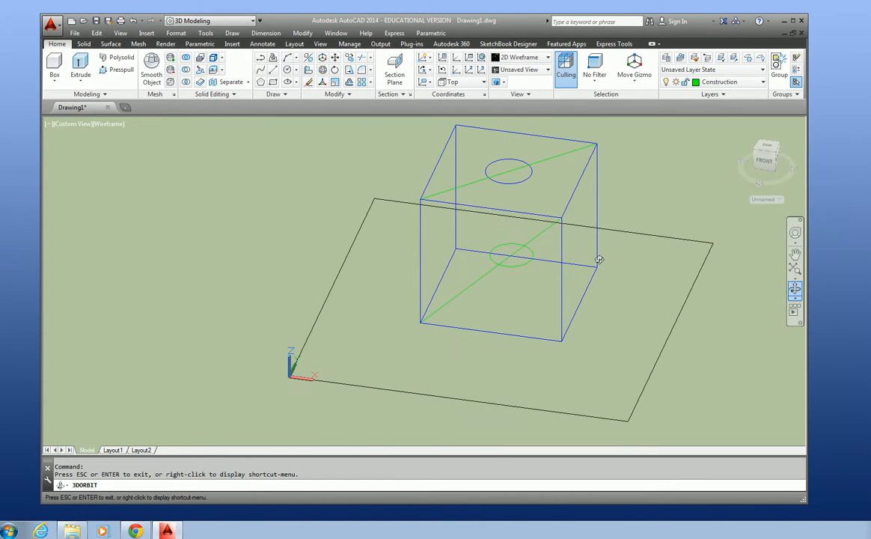
pyautogui.press('Escape')
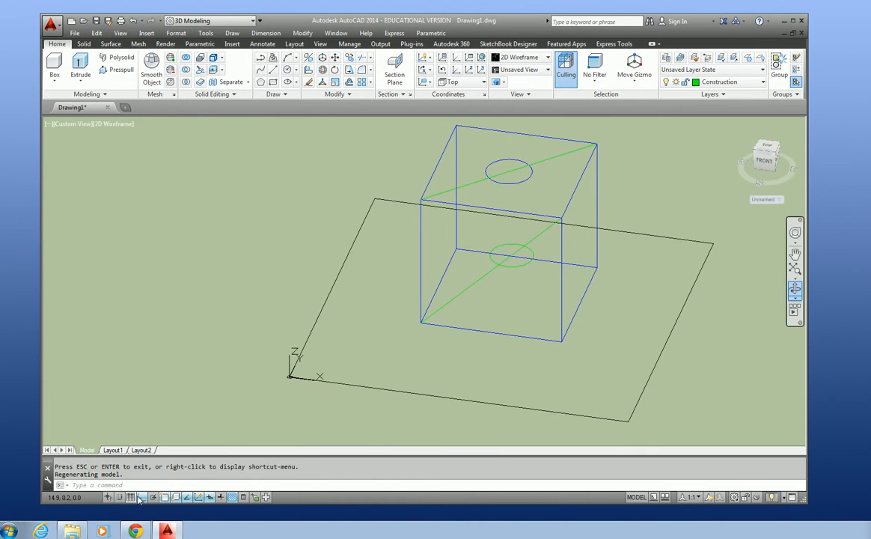
pyautogui.click(135, 497)
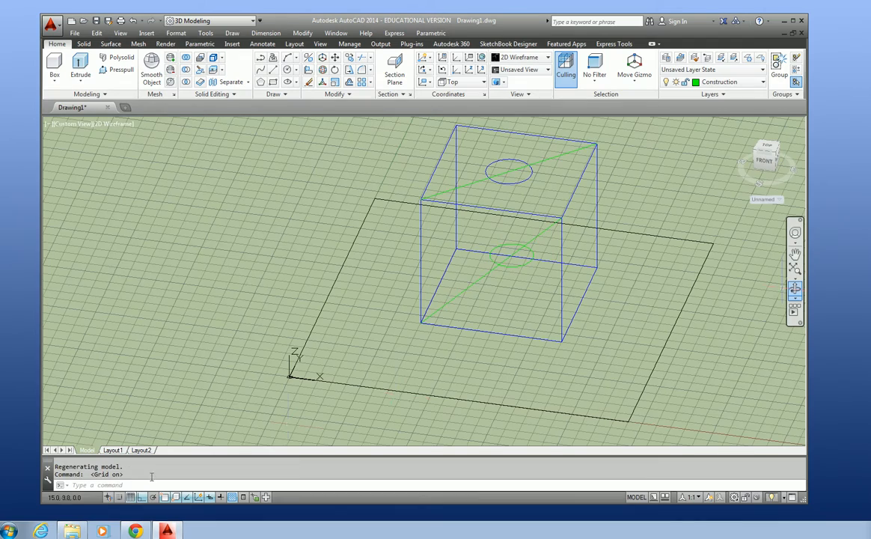
pyautogui.click(796, 289)
pyautogui.moveTo(440, 371); pyautogui.dragTo(555, 271)
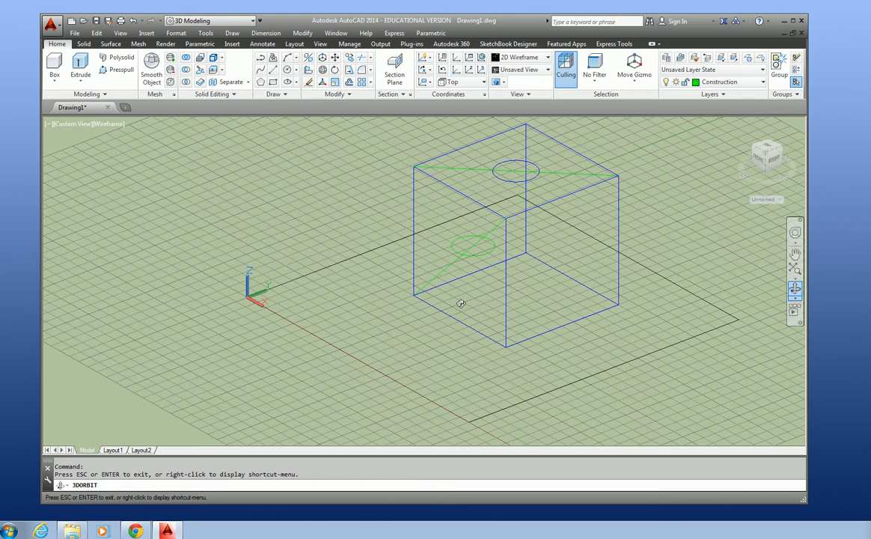
pyautogui.moveTo(485, 298); pyautogui.dragTo(604, 261)
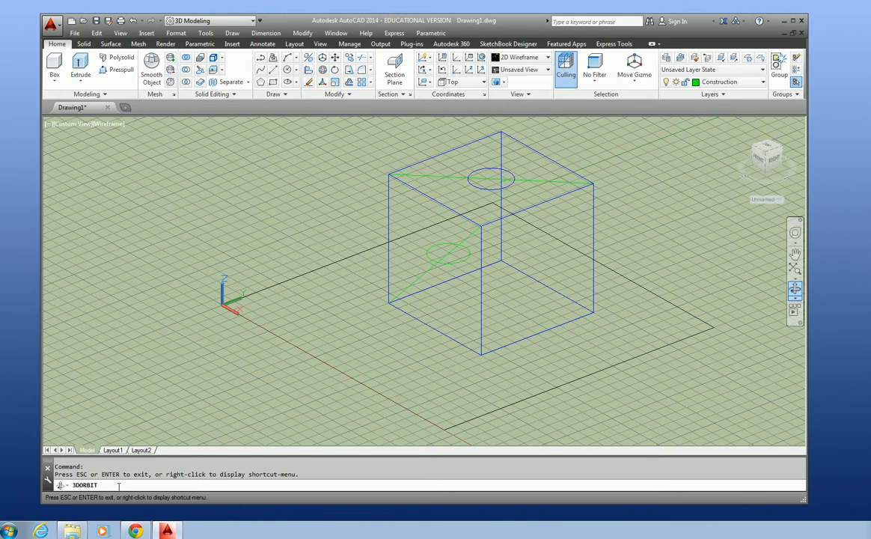
pyautogui.press('Escape')
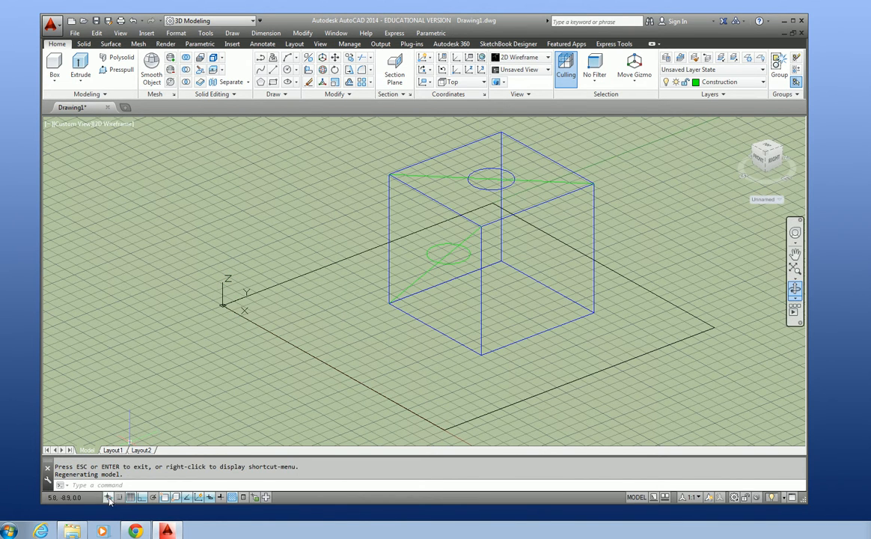
# Turn off the grid and erase the circle at the midpoint of the front face's diagonal
pyautogui.click(131, 497)
pyautogui.click(462, 260)
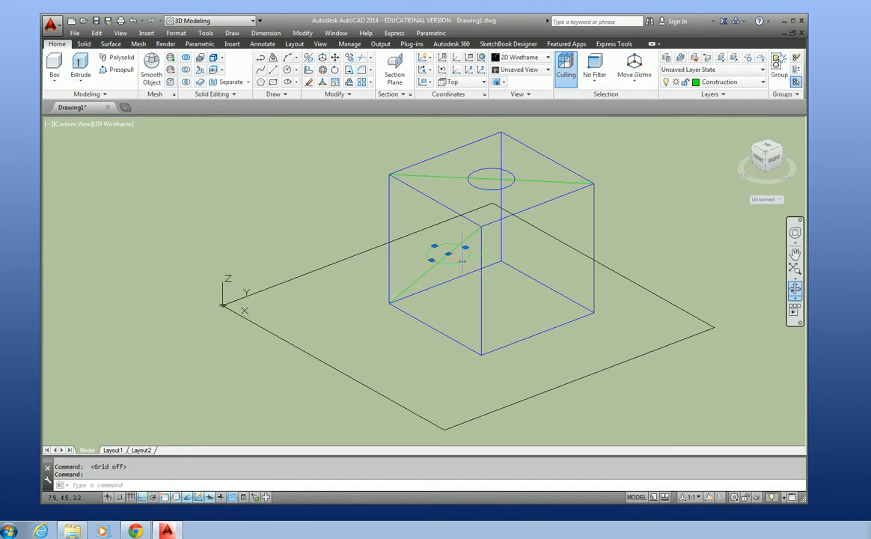
pyautogui.press('Delete')
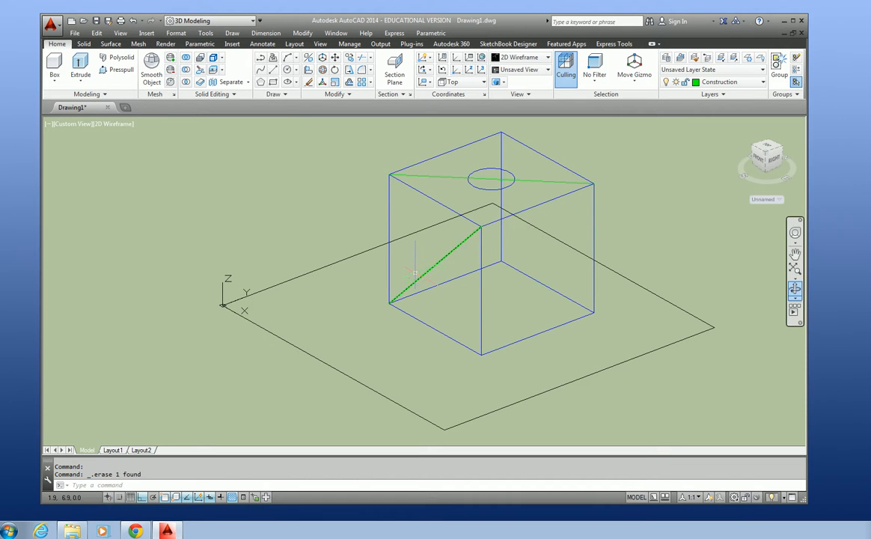
# Switch to the Right preset view and orbit to check which cube face the drawing plane follows
pyautogui.click(119, 33)
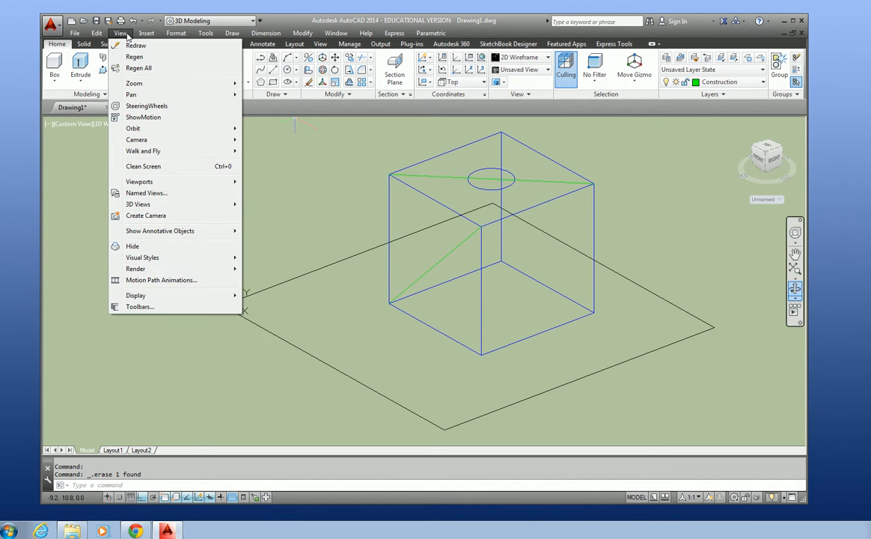
pyautogui.moveTo(150, 206)
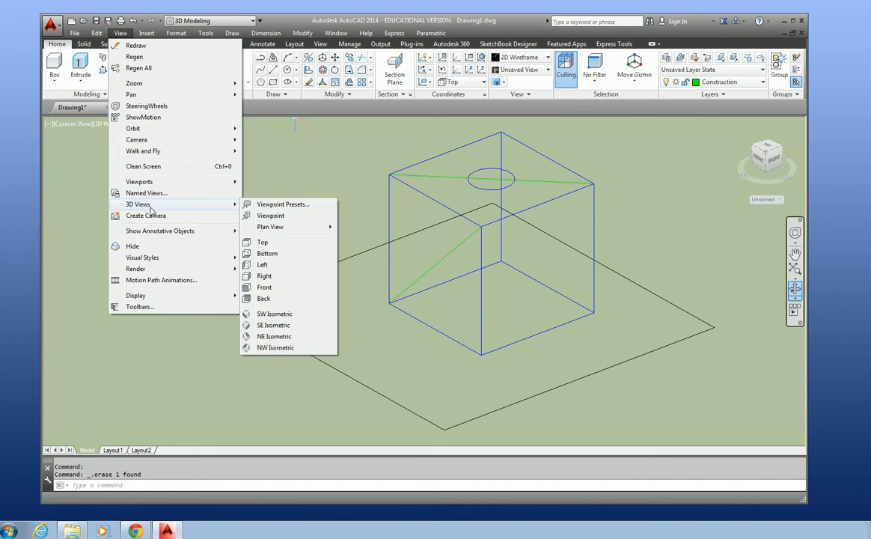
pyautogui.click(271, 277)
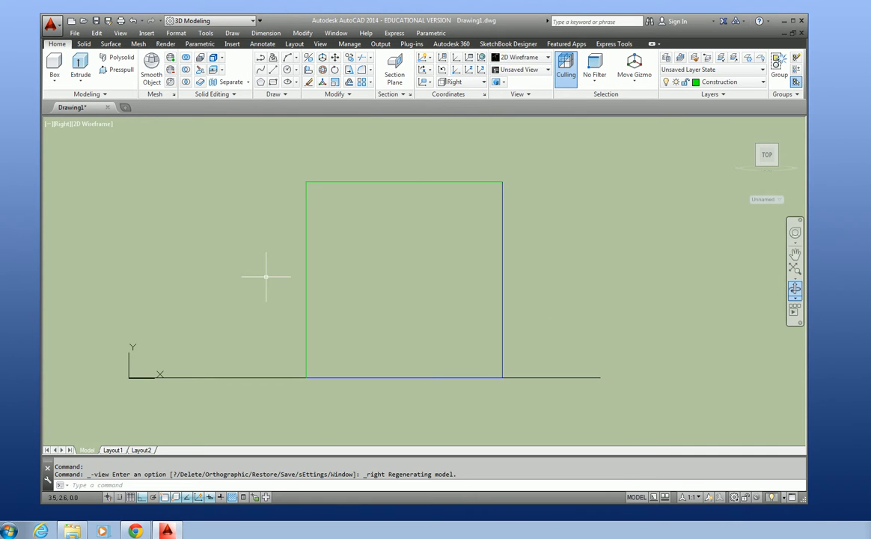
pyautogui.click(795, 290)
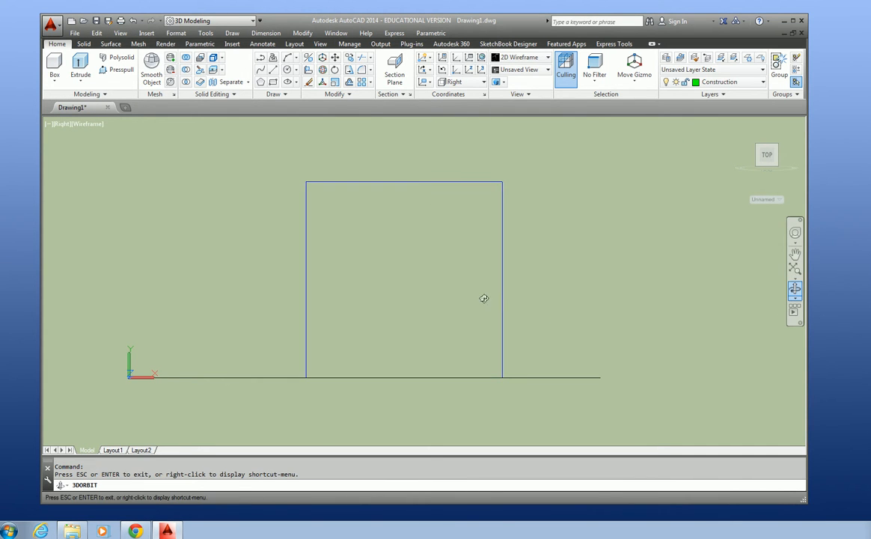
pyautogui.moveTo(438, 295); pyautogui.dragTo(474, 304)
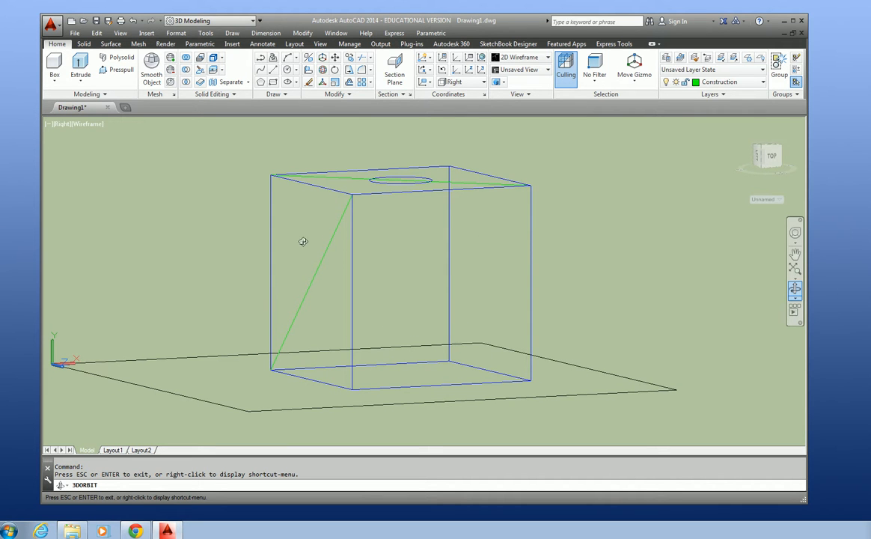
# Switch to the Front preset view and orbit to a 3D view of the face with the vertical diagonal
pyautogui.click(176, 33)
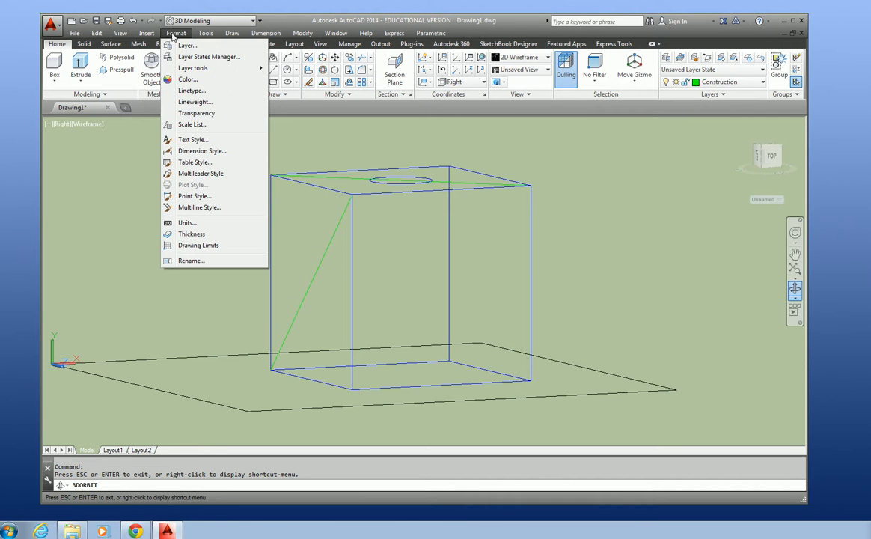
pyautogui.moveTo(120, 33)
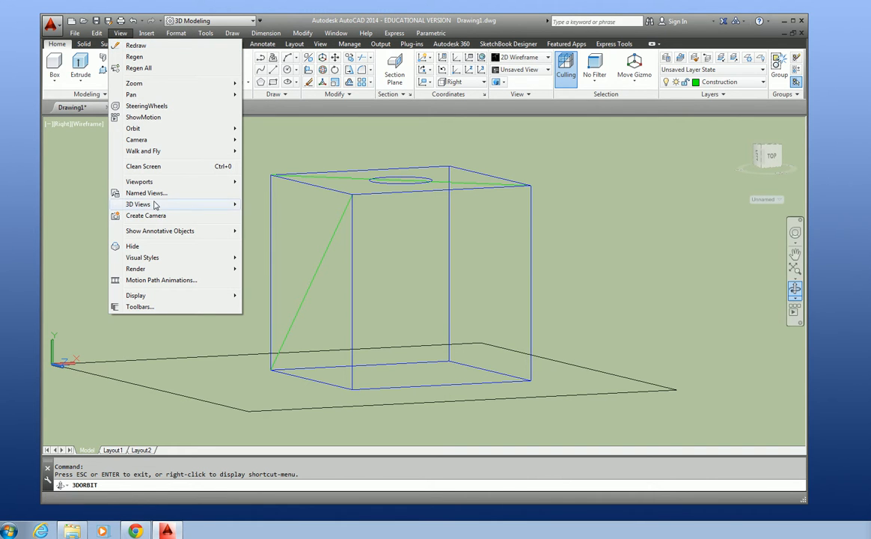
pyautogui.moveTo(176, 204)
pyautogui.click(265, 289)
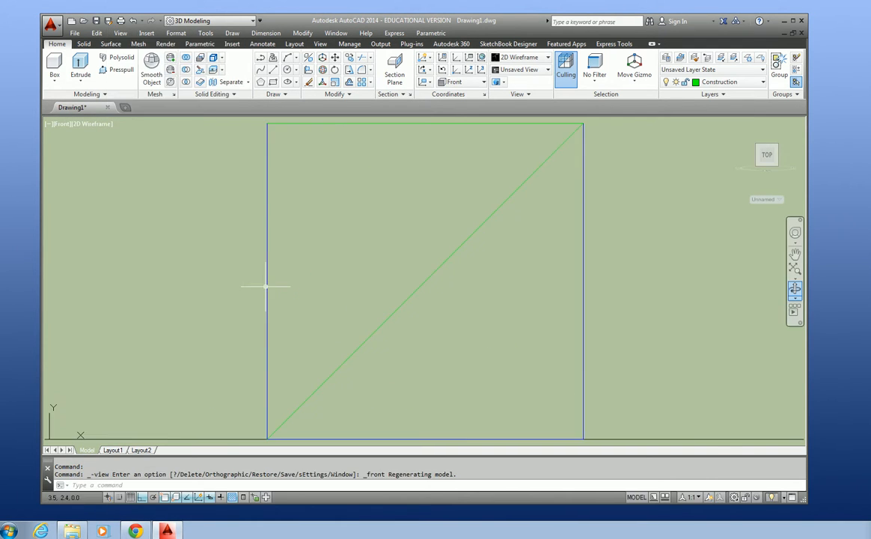
pyautogui.click(795, 290)
pyautogui.scroll(-1, 593, 295)
pyautogui.scroll(-3, 564, 310)
pyautogui.moveTo(488, 319); pyautogui.dragTo(565, 330)
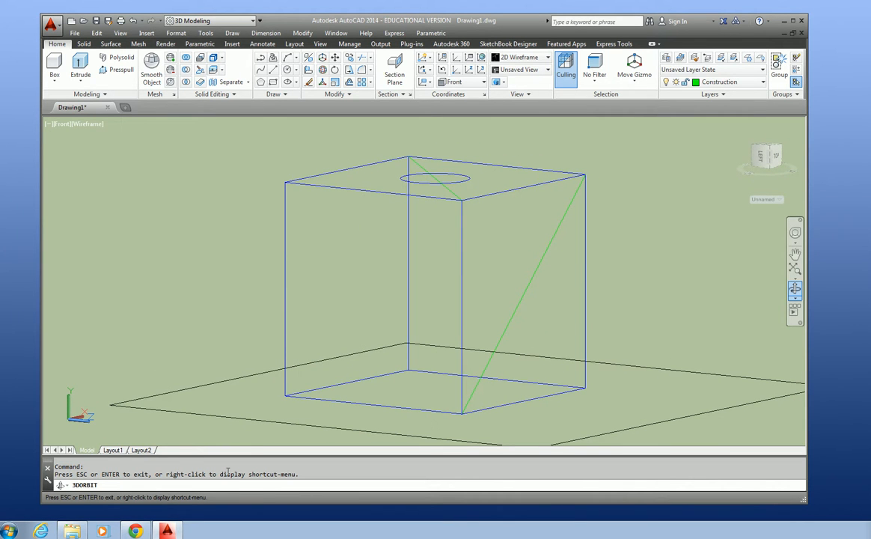
pyautogui.press('Escape')
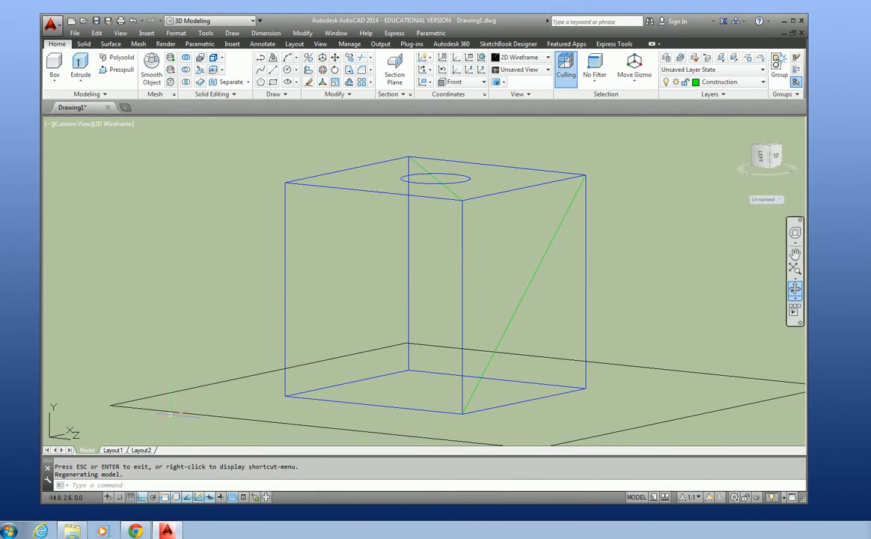
# Show the grid to examine the drawing plane's alignment with the cube's front face, and turn the grid off again
pyautogui.click(130, 498)
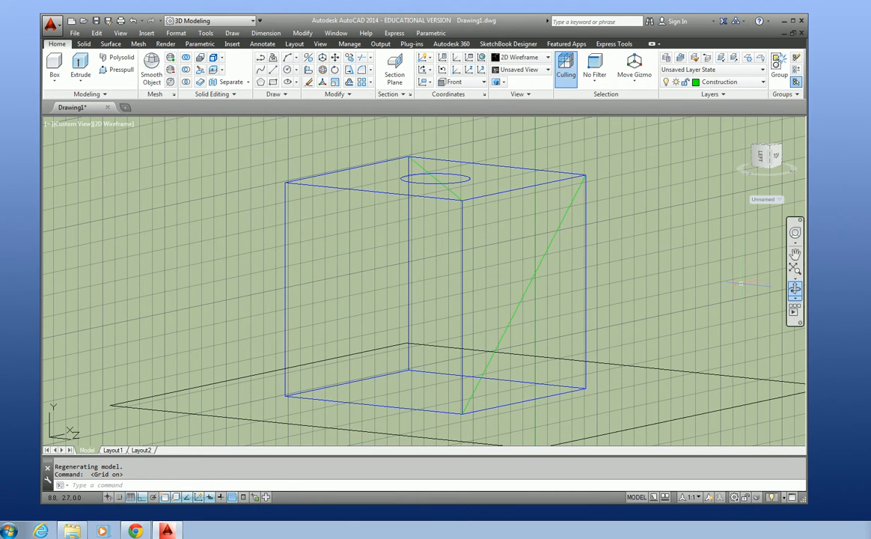
pyautogui.click(795, 288)
pyautogui.moveTo(400, 371)
pyautogui.mouseDown()
pyautogui.moveTo(385, 372)
pyautogui.moveTo(424, 356)
pyautogui.moveTo(404, 370)
pyautogui.moveTo(453, 377)
pyautogui.mouseUp()
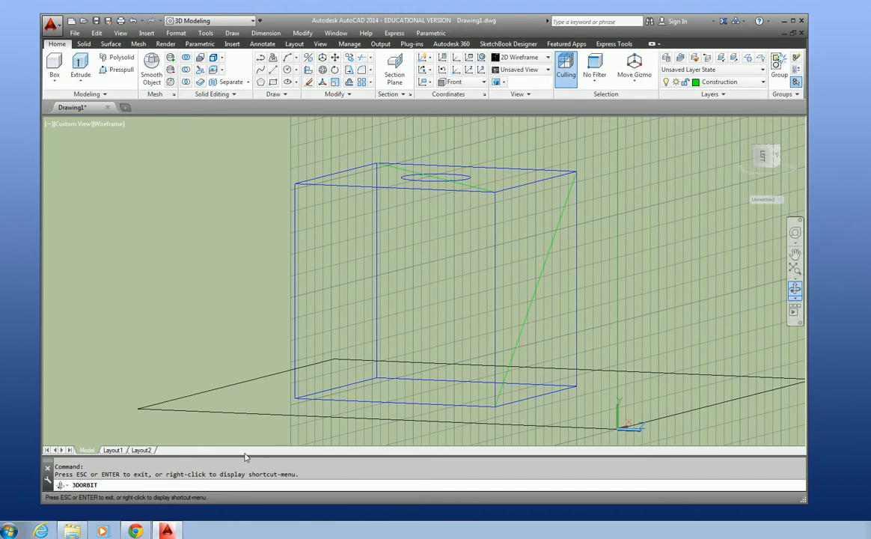
pyautogui.press('Escape')
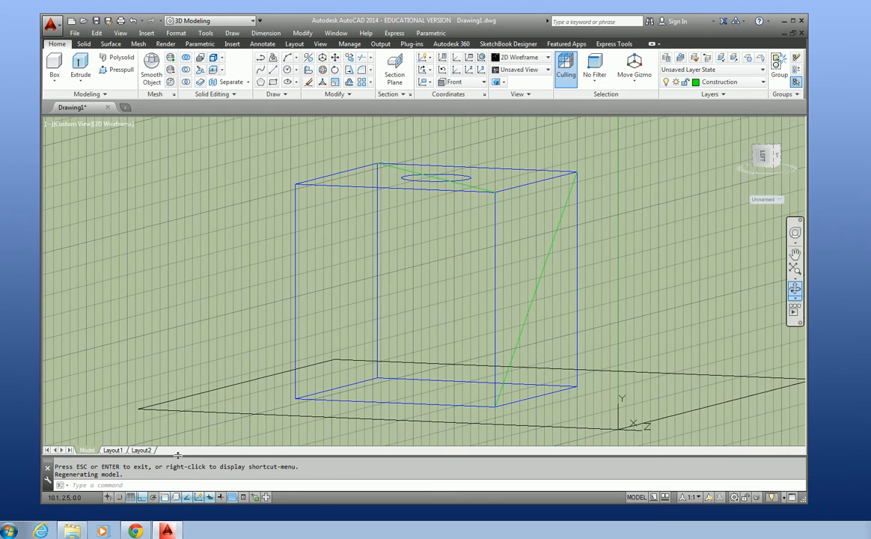
pyautogui.click(130, 497)
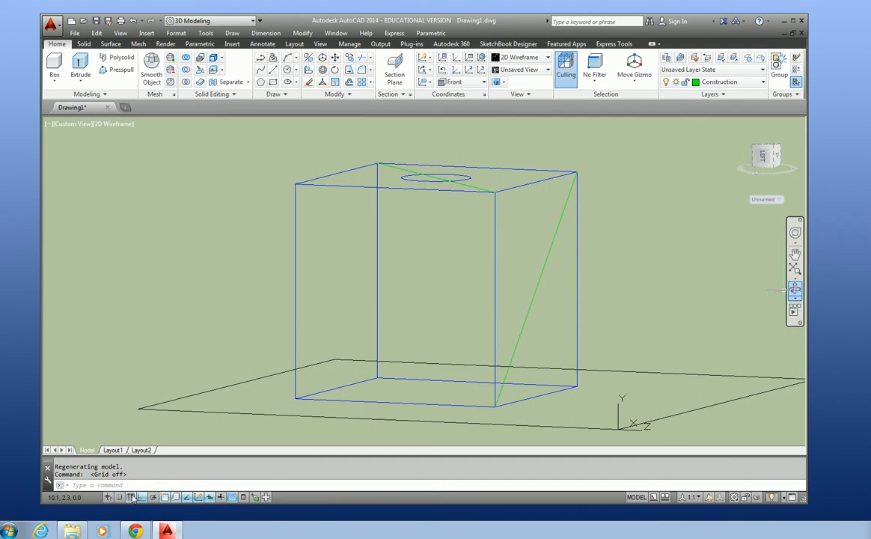
# Draw a circle on the cube's front face, centered on the midpoint of its diagonal line
pyautogui.click(287, 69)
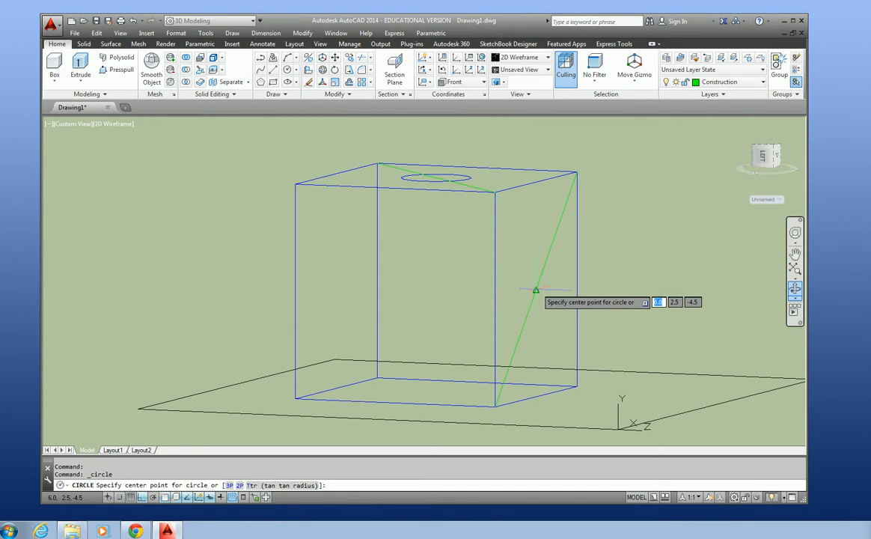
pyautogui.click(536, 289)
pyautogui.press('Escape')
pyautogui.keyDown('shift'); pyautogui.moveTo(673, 291); pyautogui.dragTo(495, 300, button='middle'); pyautogui.keyUp('shift')
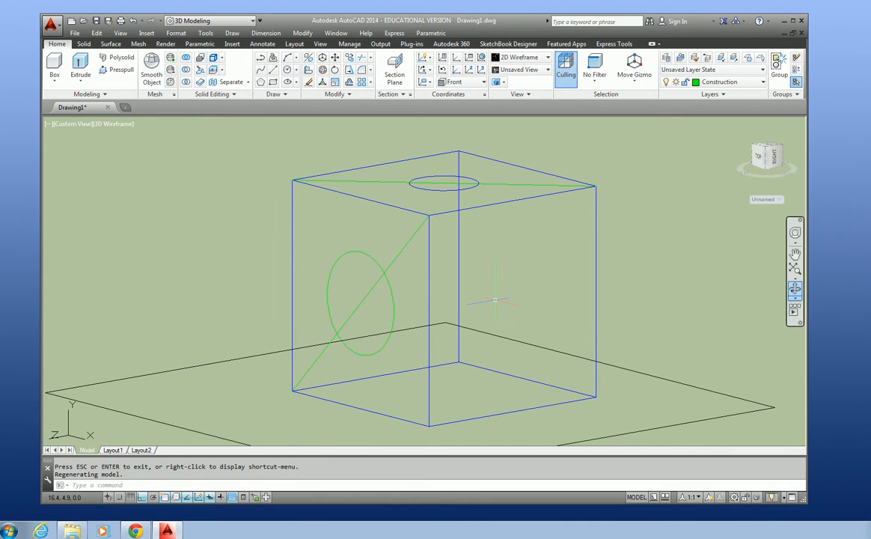
# Move the circle on the cube's front face to the Object layer
pyautogui.click(390, 303)
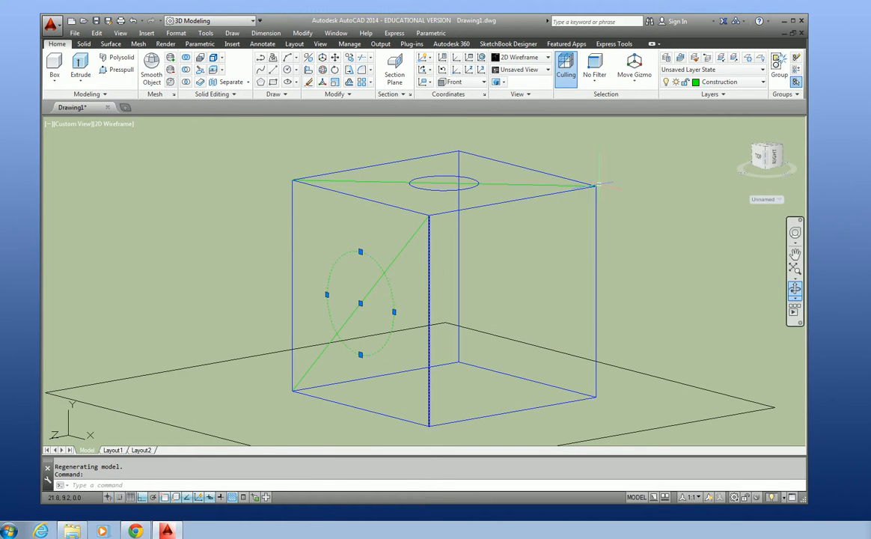
pyautogui.click(761, 82)
pyautogui.click(715, 115)
pyautogui.press('Escape')
# Erase both diagonal construction lines and the circle on the cube's top face
pyautogui.click(386, 178)
pyautogui.click(447, 191)
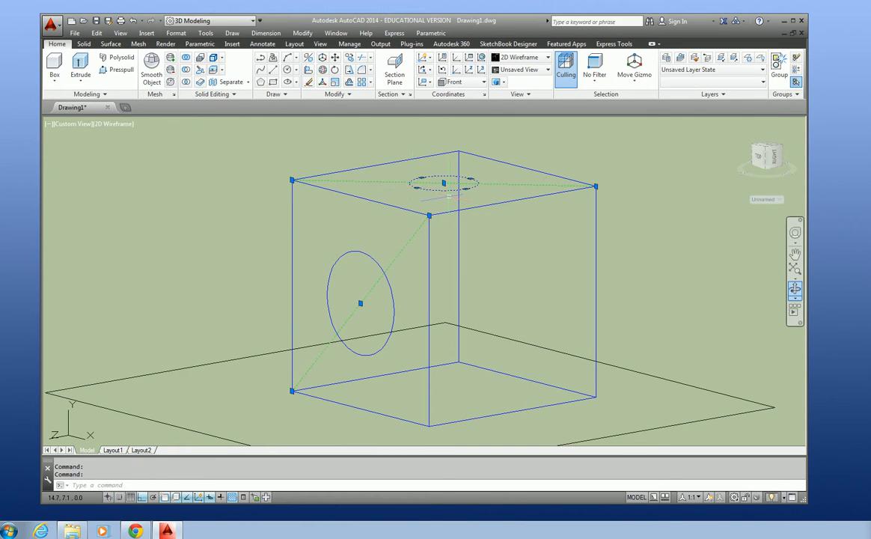
pyautogui.press('Delete')
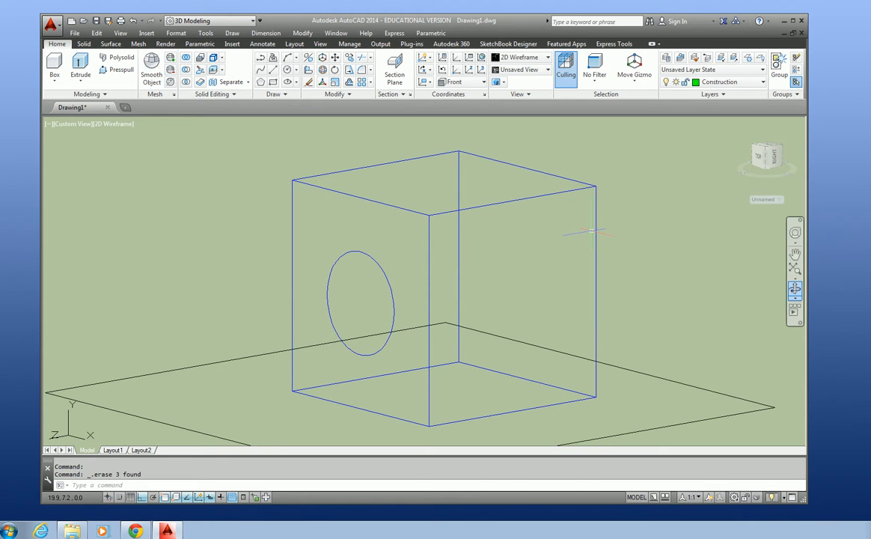
pyautogui.scroll(3, 592, 233)
pyautogui.scroll(-10, 599, 229)
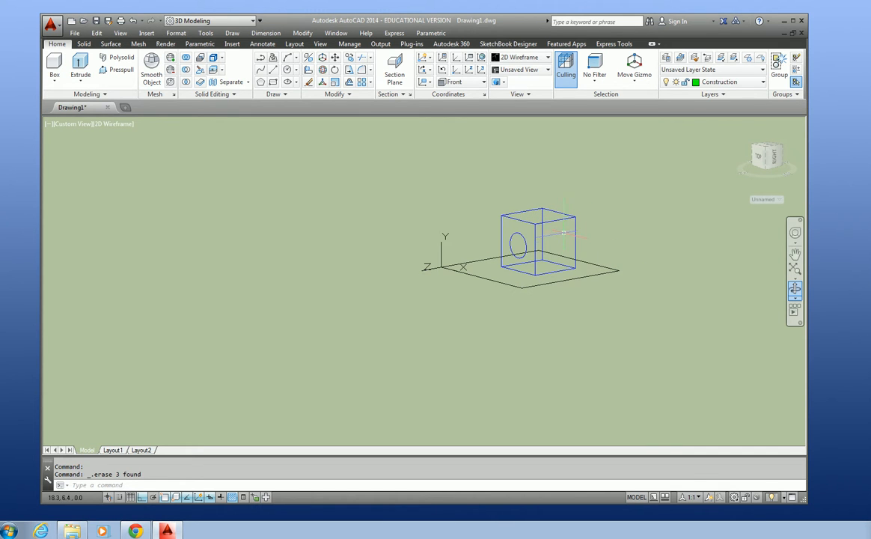
pyautogui.scroll(8, 592, 268)
pyautogui.scroll(-4, 543, 200)
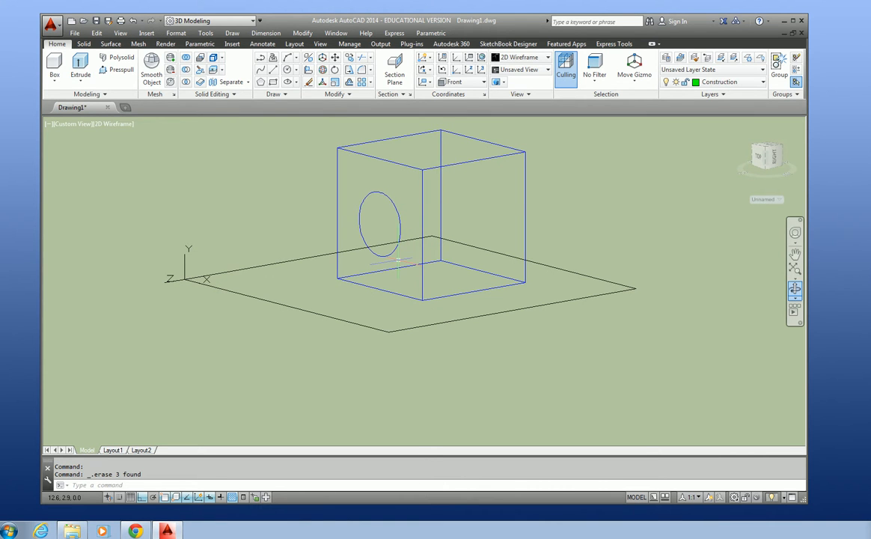
# Show the grid to check the current drawing plane, and turn it off again
pyautogui.click(131, 497)
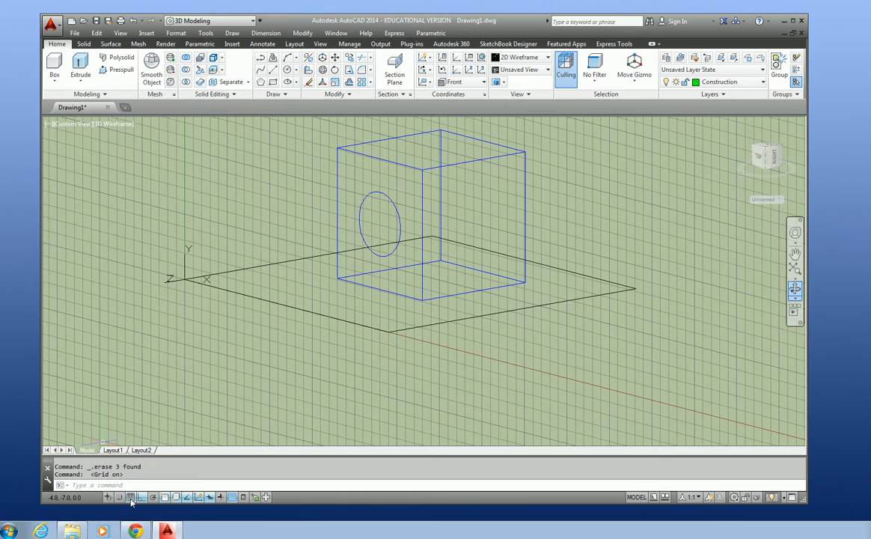
pyautogui.click(131, 498)
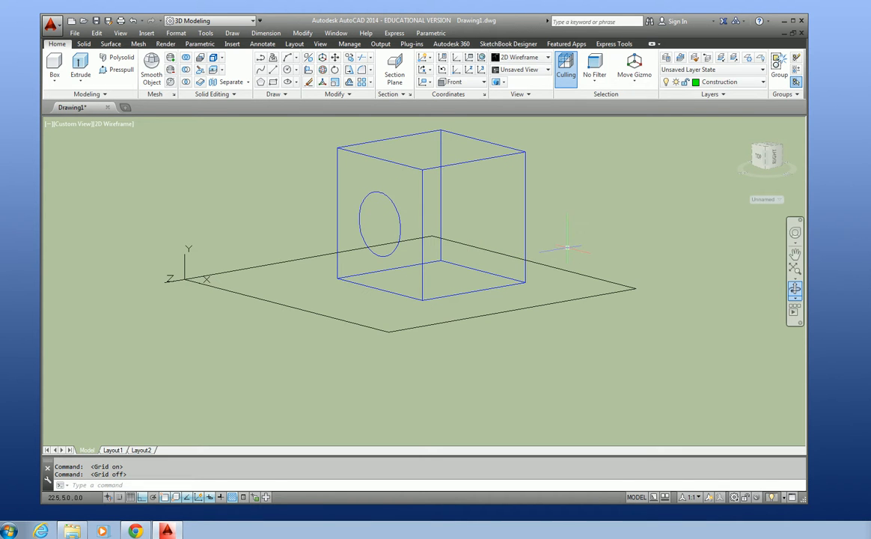
# Draw a closed four-line sloped outline across the cube's upper side opposite the circle, joining two top edges and two vertical edges
pyautogui.click(795, 290)
pyautogui.moveTo(643, 268); pyautogui.dragTo(522, 276)
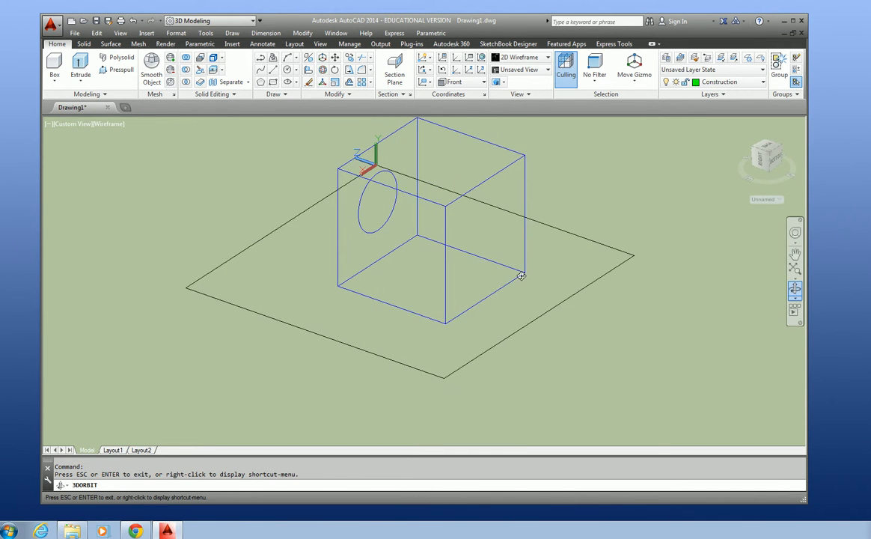
pyautogui.click(259, 58)
pyautogui.click(409, 191)
pyautogui.click(482, 140)
pyautogui.click(525, 200)
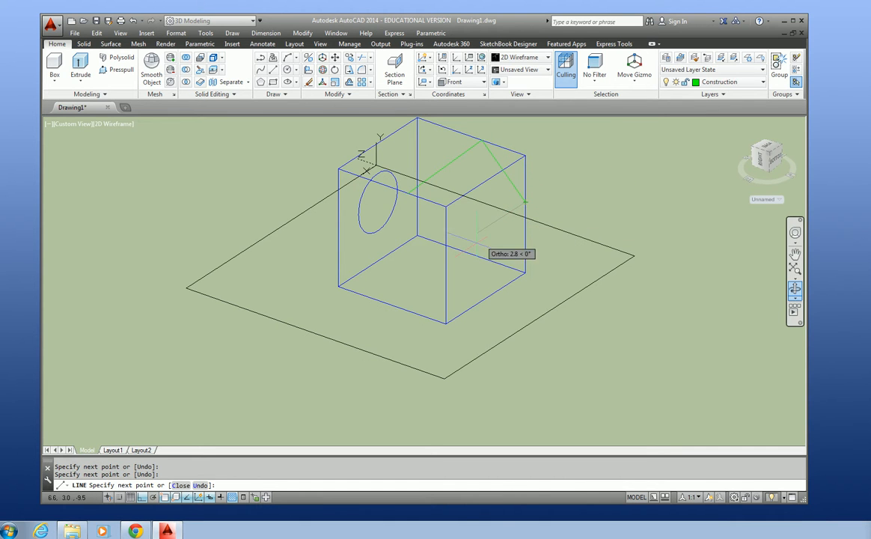
pyautogui.click(447, 252)
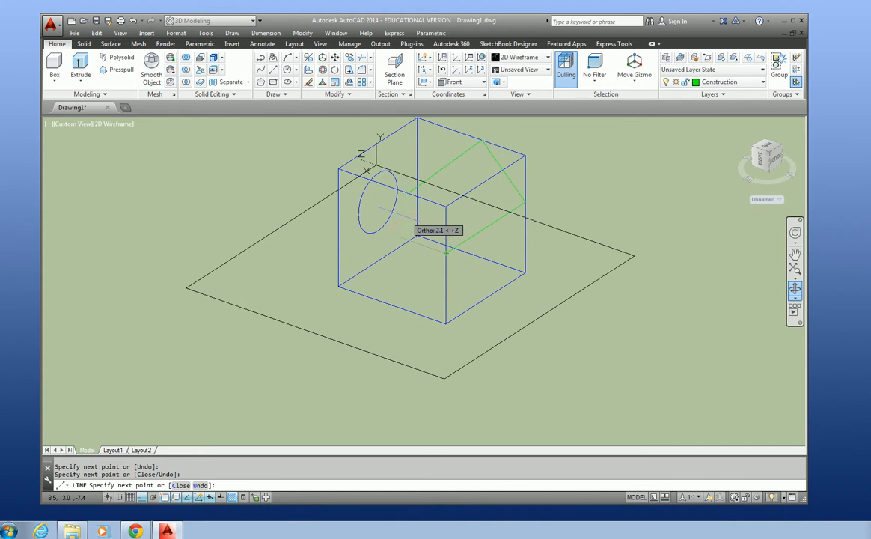
pyautogui.click(409, 192)
pyautogui.press('Escape')
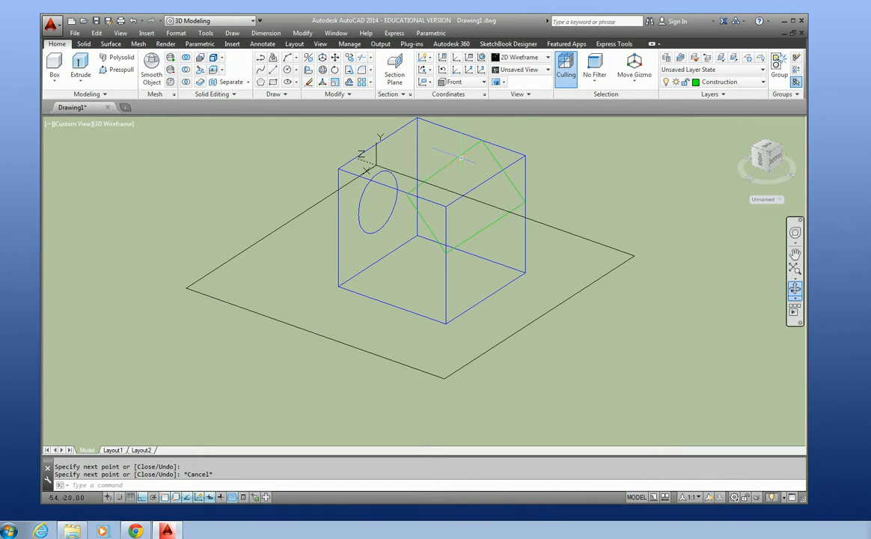
pyautogui.press('Escape')
pyautogui.press('Escape')
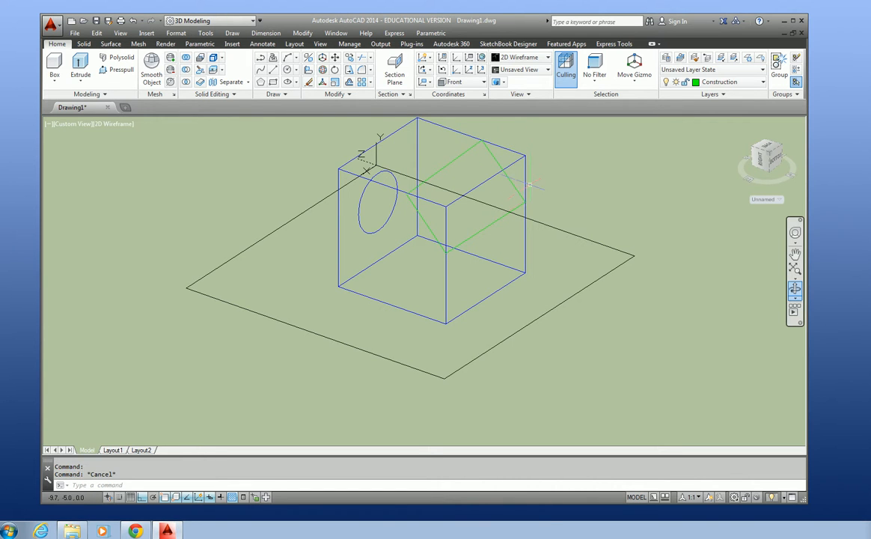
# Try to trim the cube's far top edge using the sloped outline's upper line as the cutting edge
pyautogui.scroll(-3, 493, 134)
pyautogui.scroll(5, 494, 132)
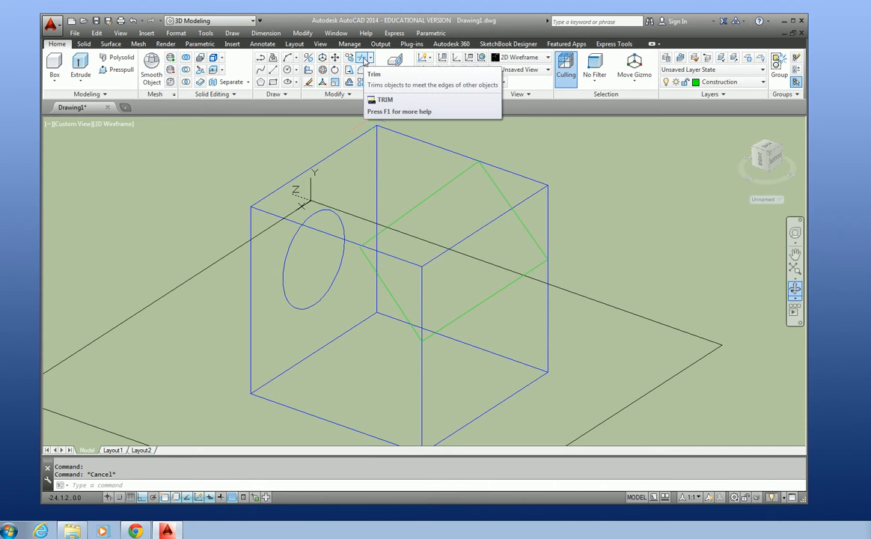
pyautogui.click(364, 59)
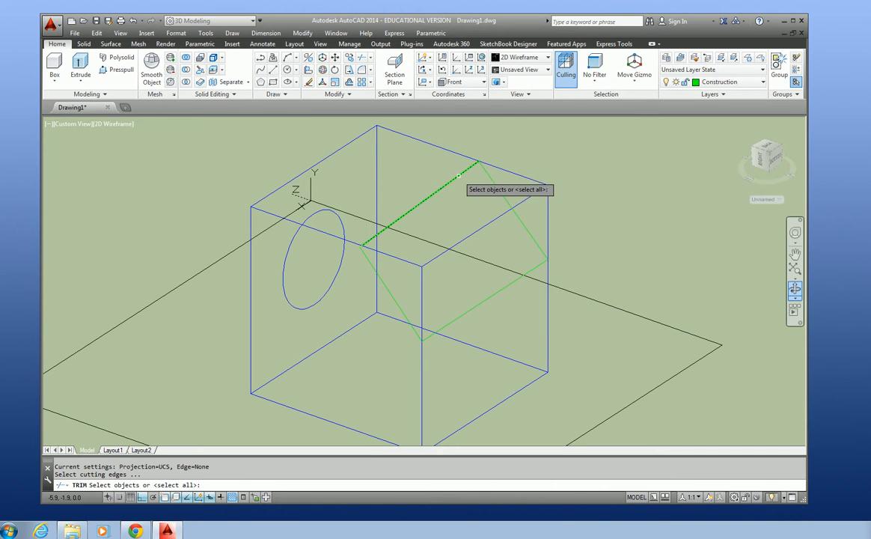
pyautogui.click(459, 175)
pyautogui.press('Return')
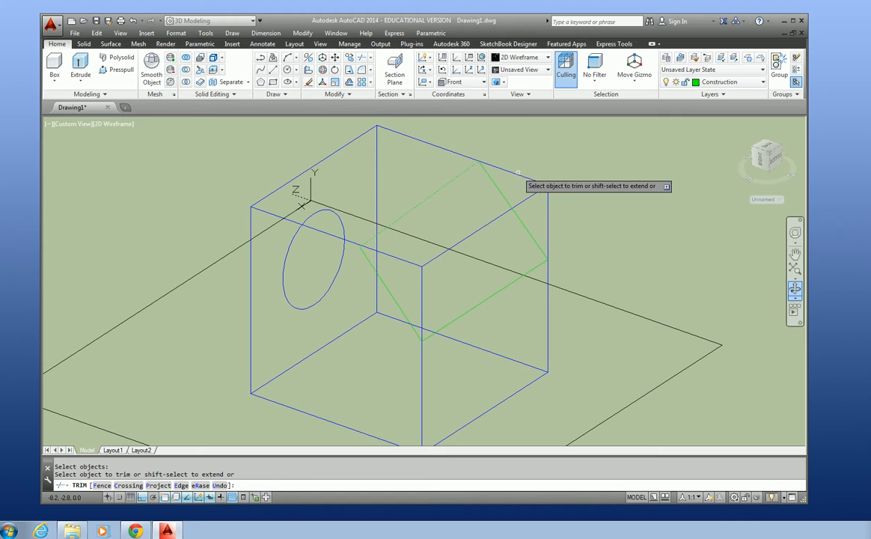
pyautogui.click(517, 173)
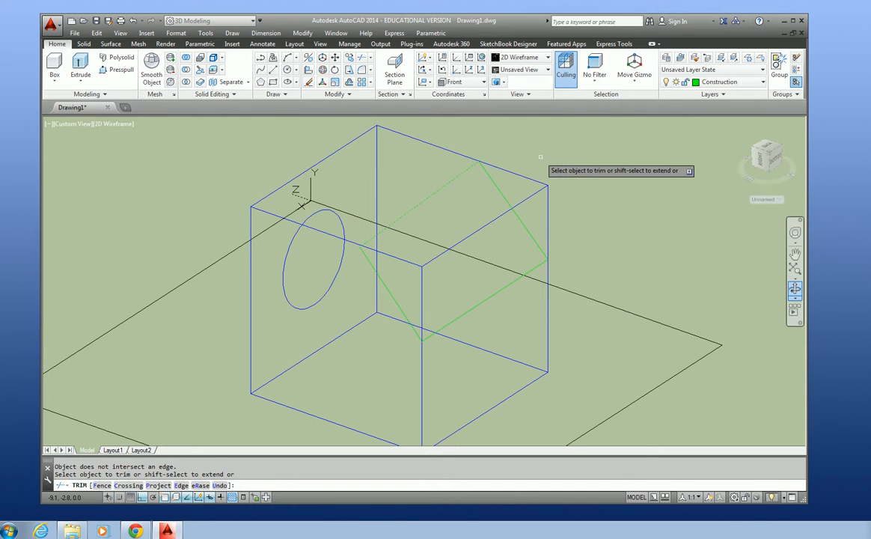
pyautogui.press('Escape')
# Shorten the two parallel top edges of the cube so they end at the sloped outline's upper corners
pyautogui.click(524, 176)
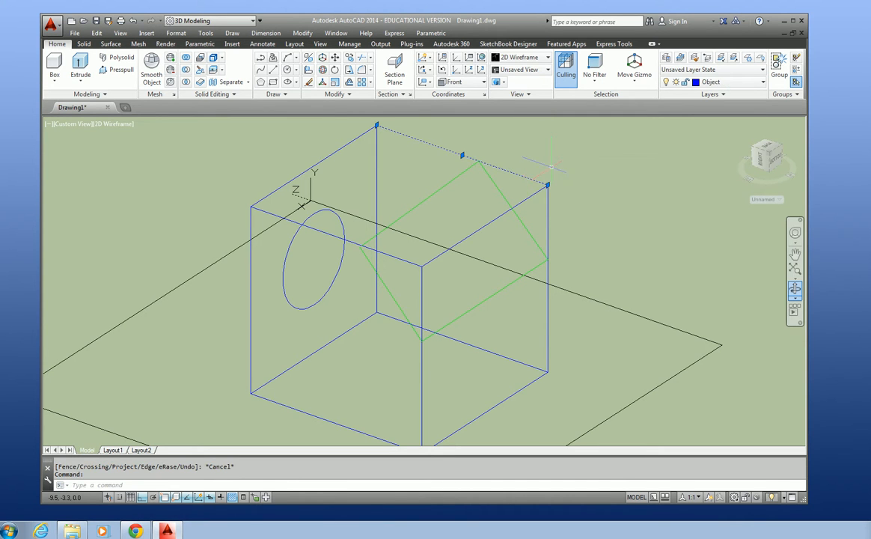
pyautogui.click(548, 184)
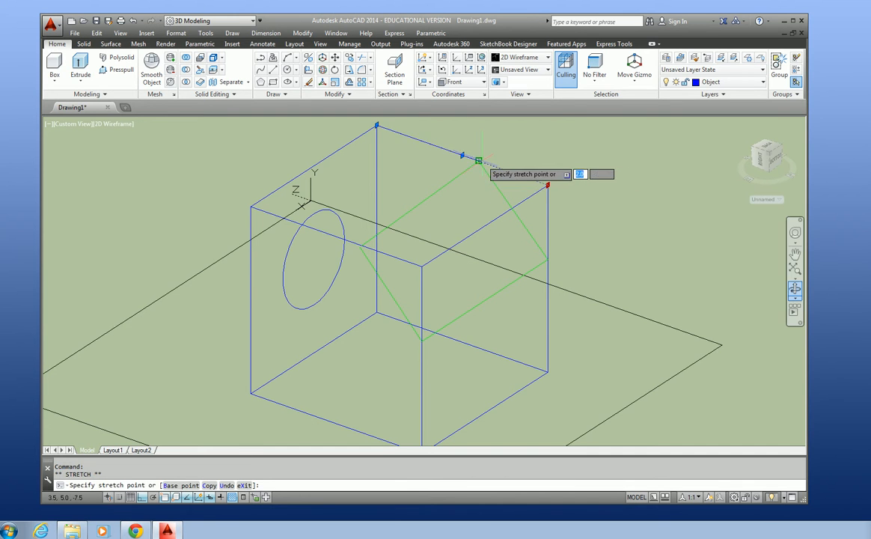
pyautogui.press('Escape')
pyautogui.click(418, 264)
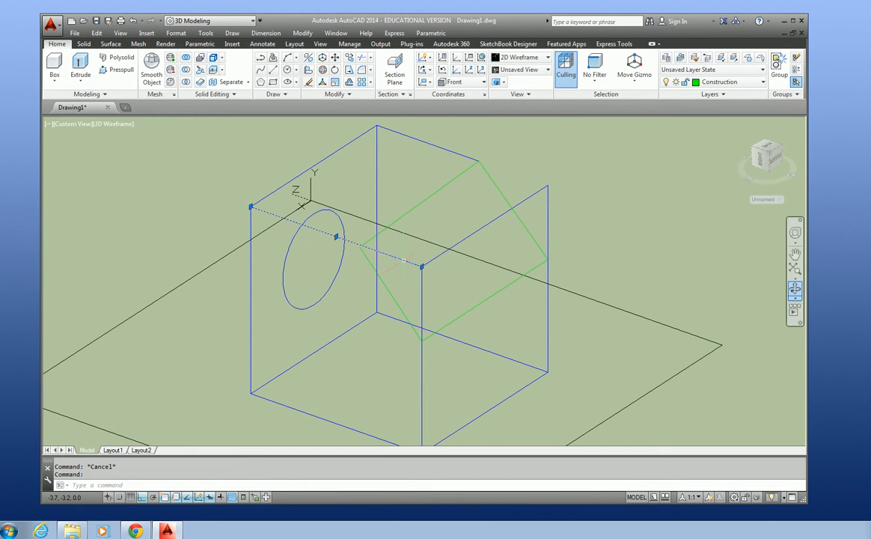
pyautogui.click(422, 265)
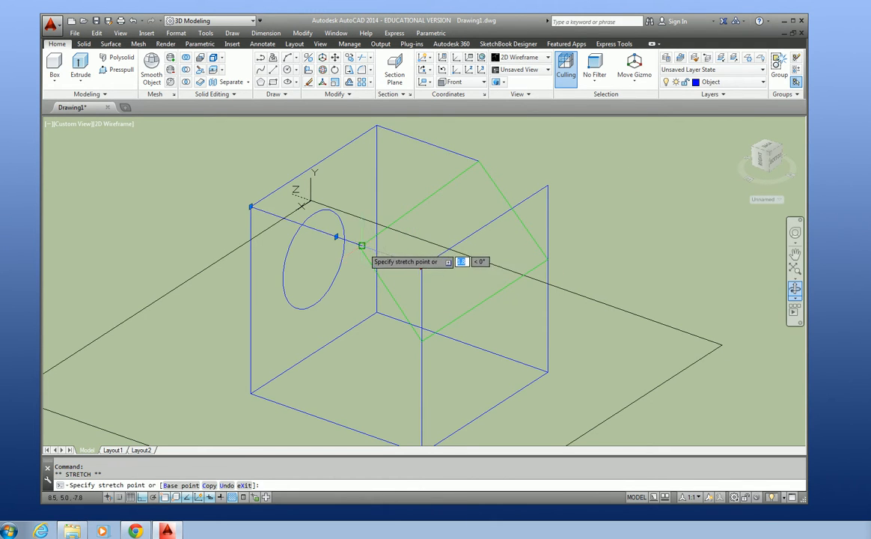
pyautogui.press('Escape')
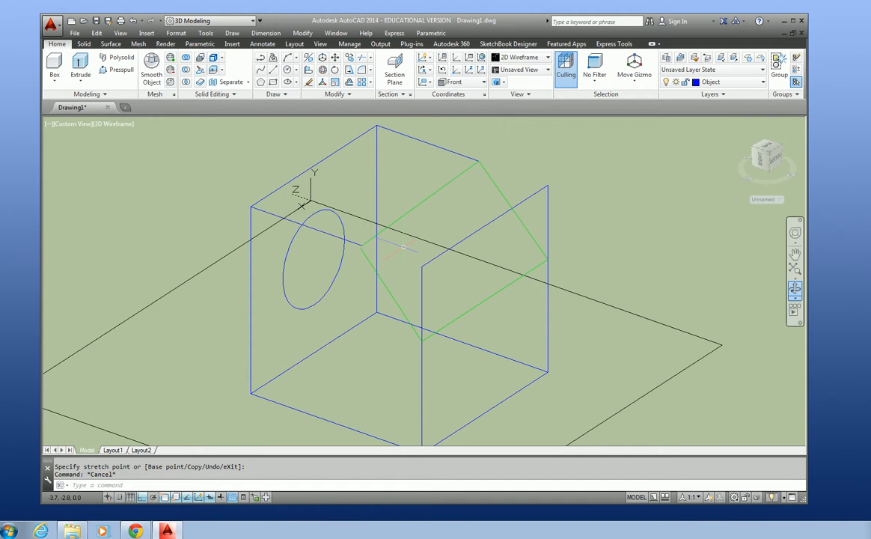
# Shorten the two vertical edges to the sloped outline's lower corners and erase the leftover top edge between them
pyautogui.click(423, 300)
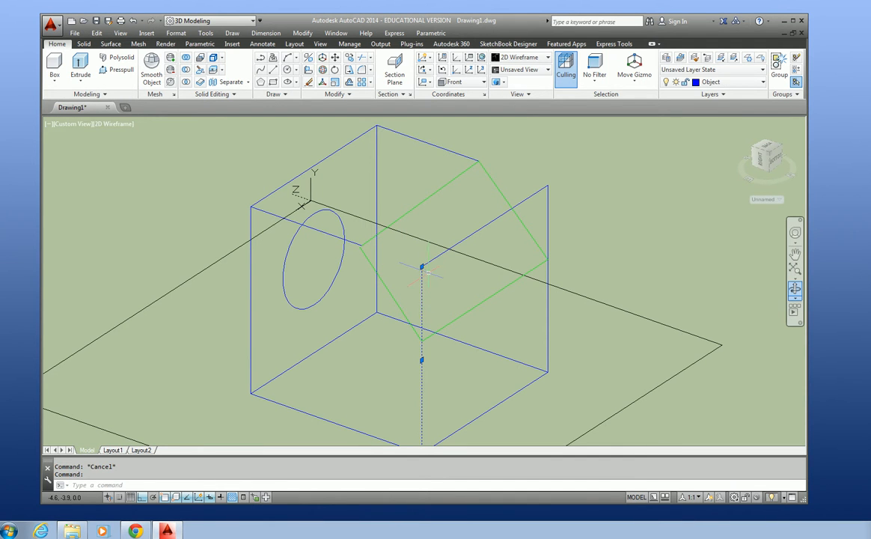
pyautogui.click(421, 265)
pyautogui.press('Escape')
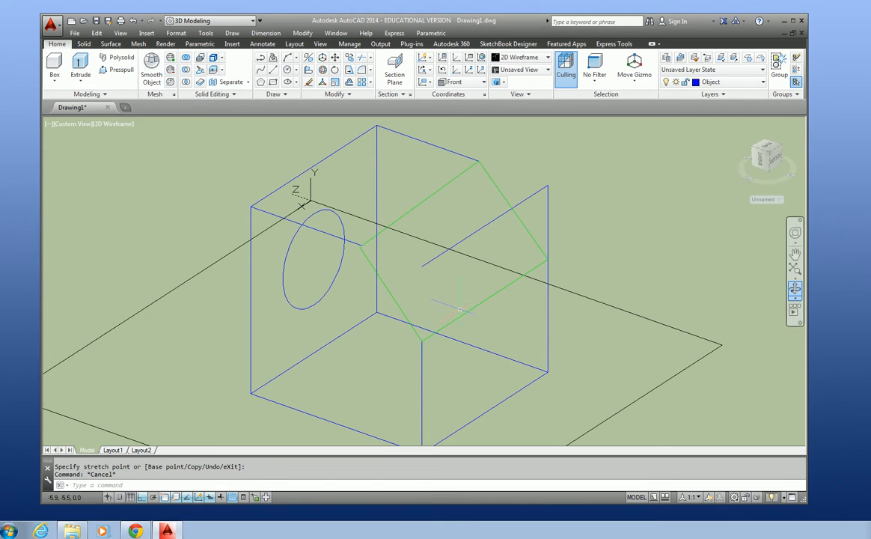
pyautogui.click(548, 201)
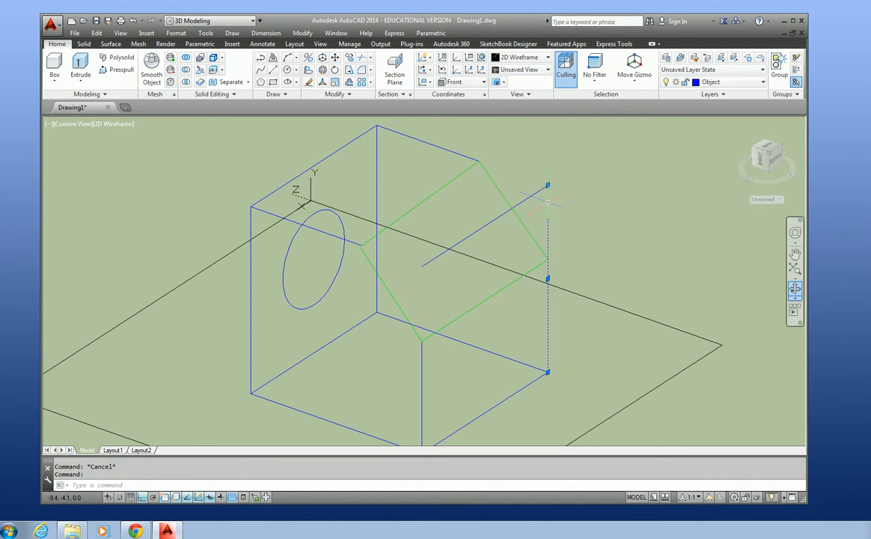
pyautogui.click(548, 184)
pyautogui.press('Down')
pyautogui.press('Escape')
pyautogui.click(498, 217)
pyautogui.press('Delete')
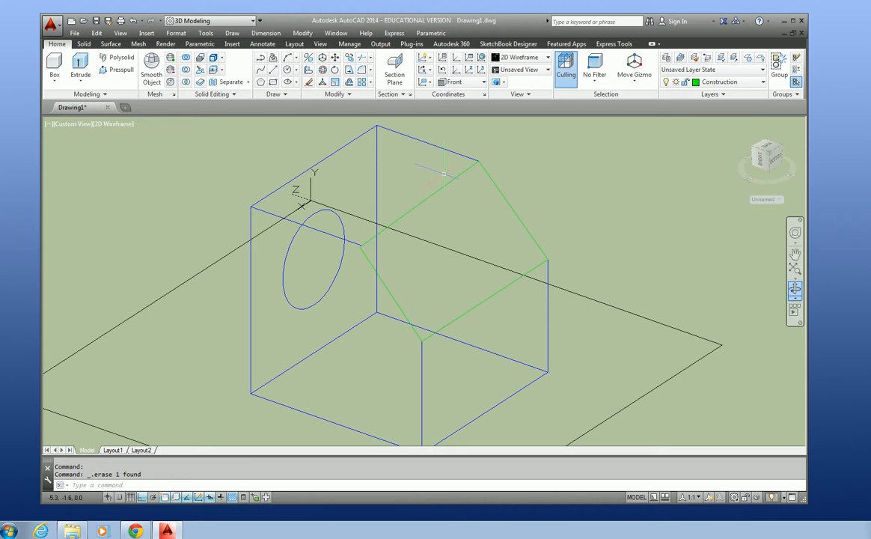
# Move the four lines of the sloped outline from the Construction layer to the Object layer
pyautogui.click(495, 187)
pyautogui.click(500, 290)
pyautogui.click(391, 290)
pyautogui.click(752, 83)
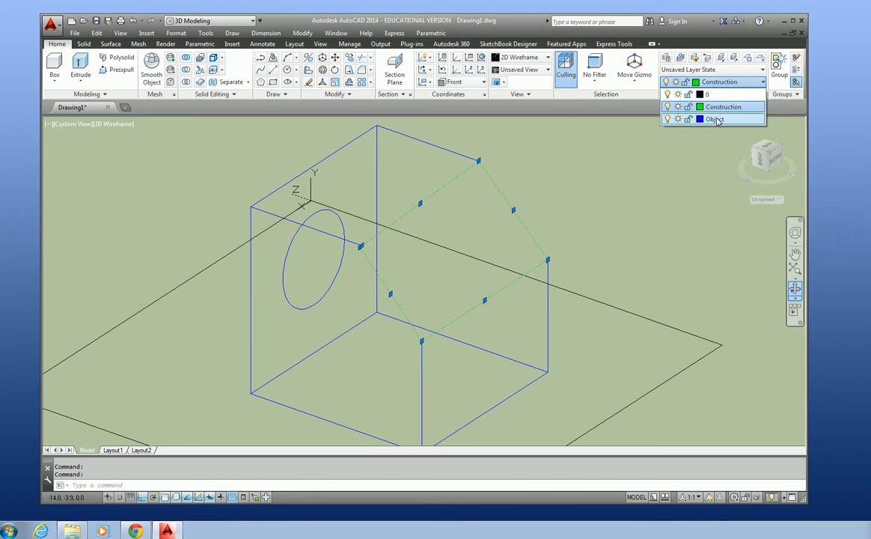
pyautogui.click(715, 114)
pyautogui.press('Escape')
pyautogui.scroll(5, 631, 217)
pyautogui.scroll(-5, 631, 218)
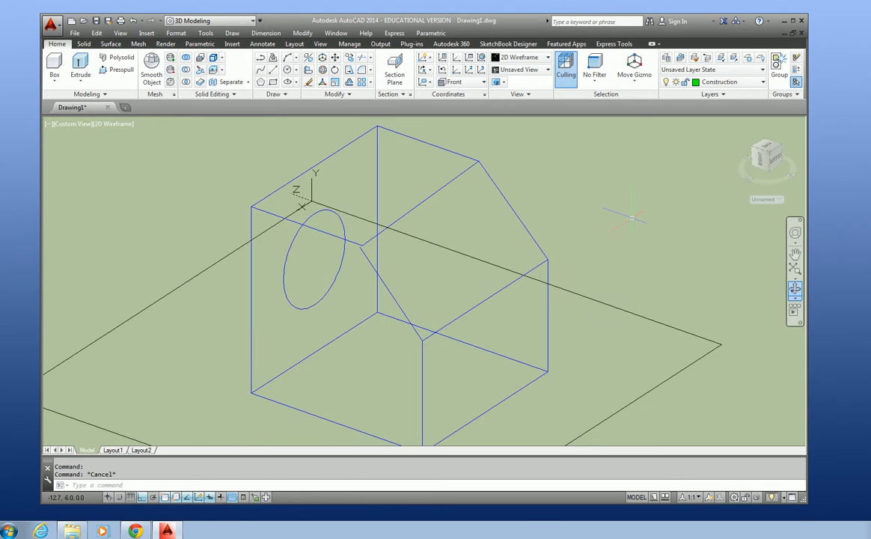
# Make Object the current layer and draw two connected replacement lines from the far top corner, via the near top edge, to the near vertical edge's upper end
pyautogui.scroll(3, 423, 223)
pyautogui.scroll(-3, 363, 243)
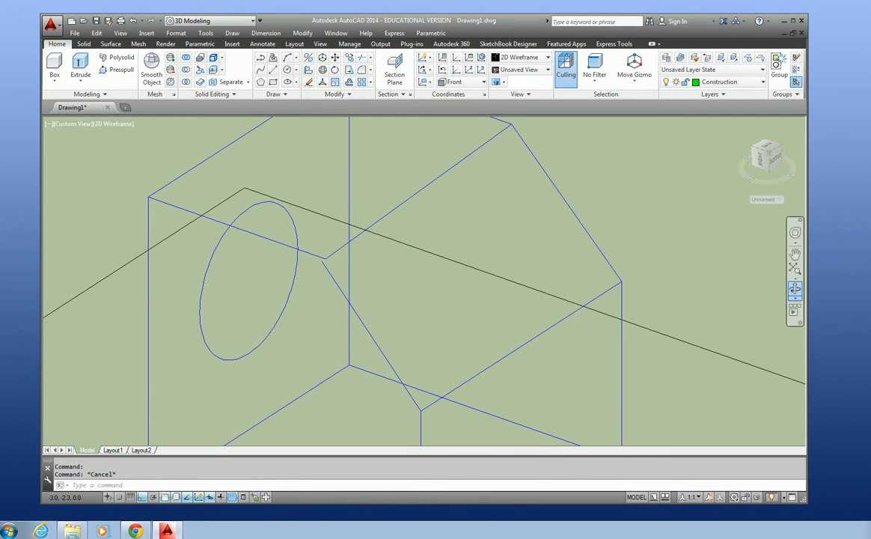
pyautogui.click(795, 289)
pyautogui.moveTo(585, 235); pyautogui.dragTo(635, 231)
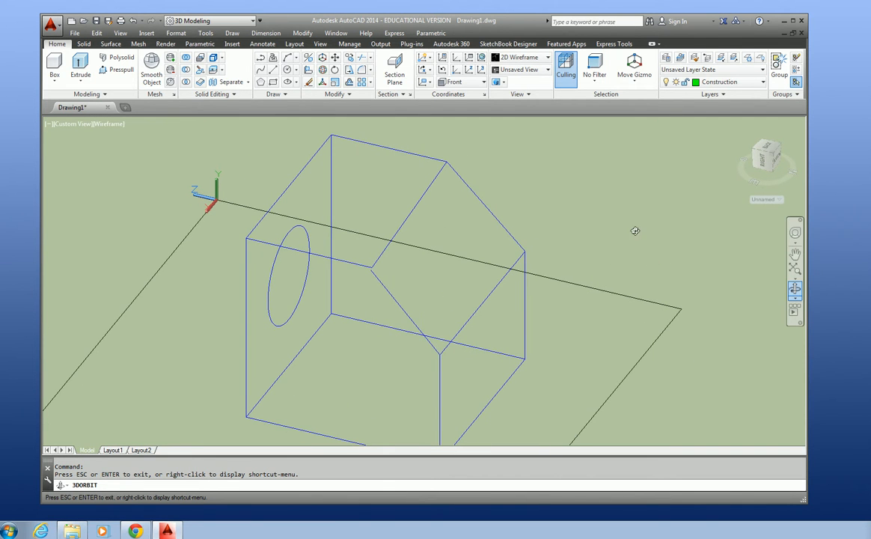
pyautogui.press('Escape')
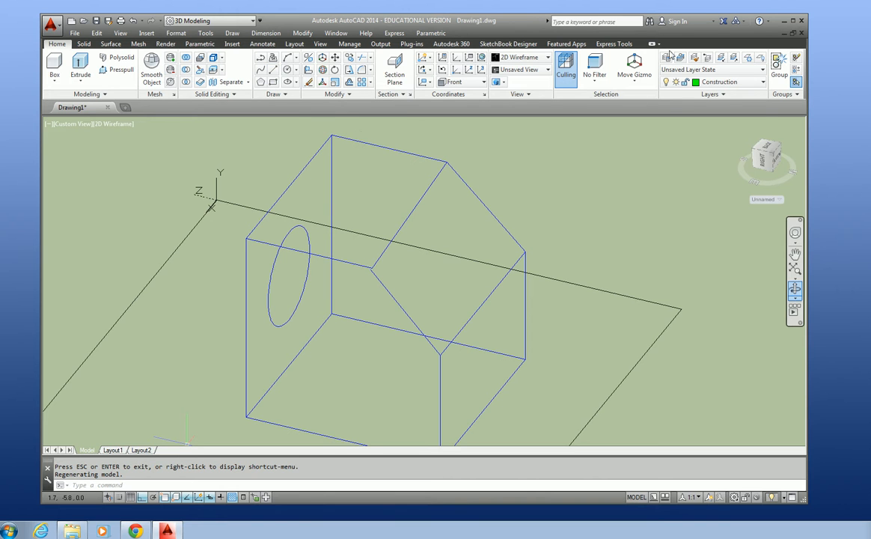
pyautogui.click(758, 83)
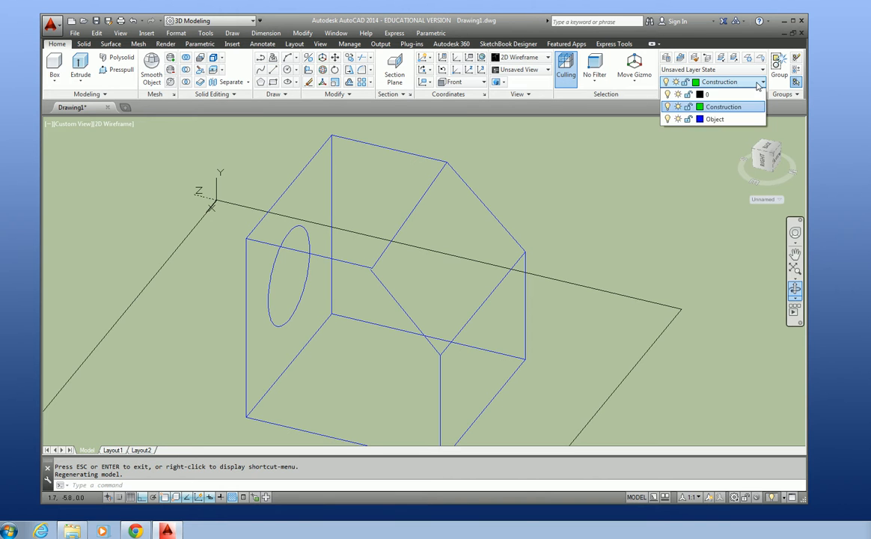
pyautogui.click(717, 119)
pyautogui.click(273, 70)
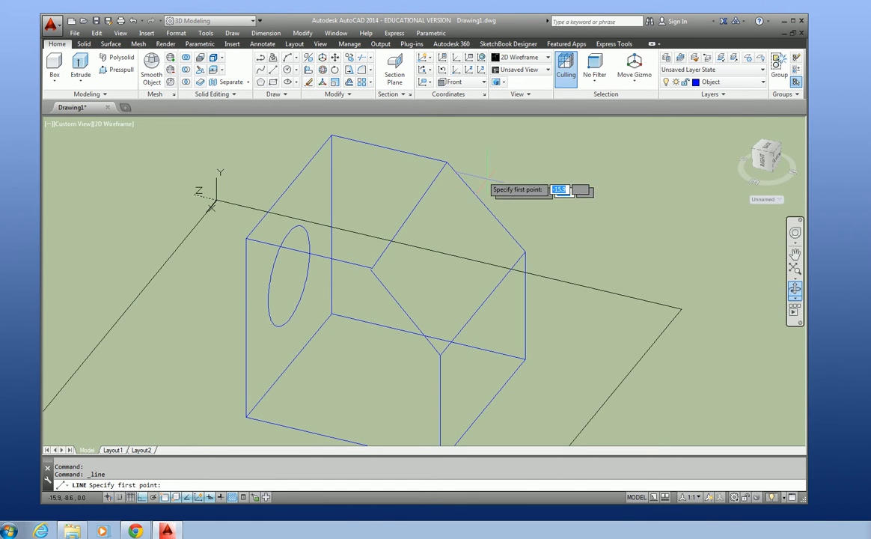
pyautogui.click(447, 162)
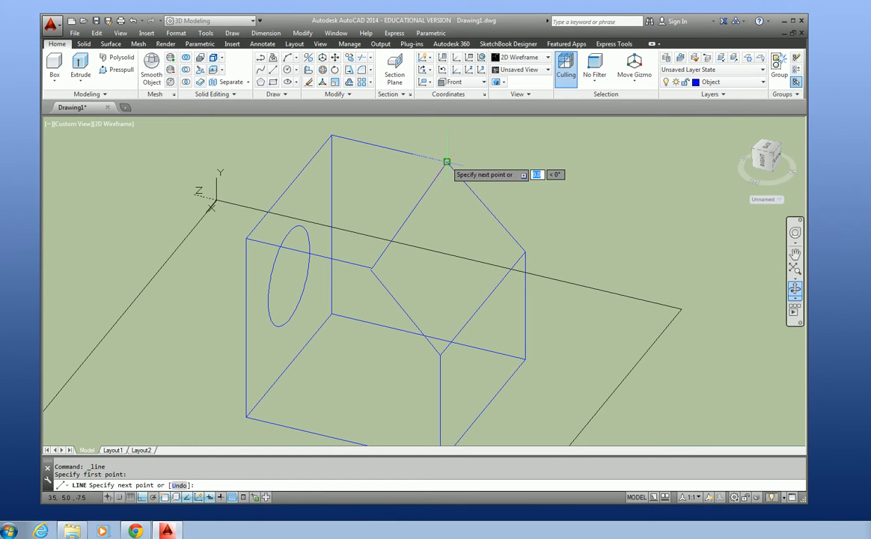
pyautogui.click(362, 266)
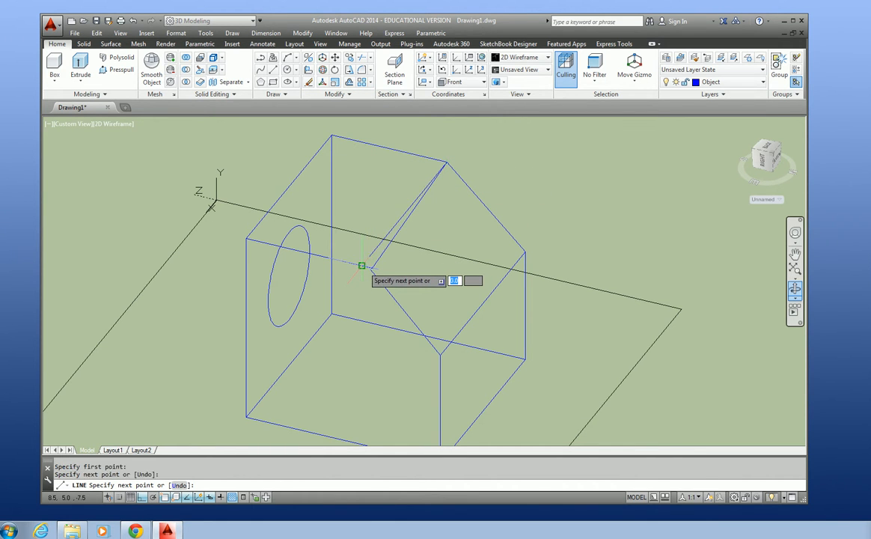
pyautogui.click(440, 355)
pyautogui.press('Escape')
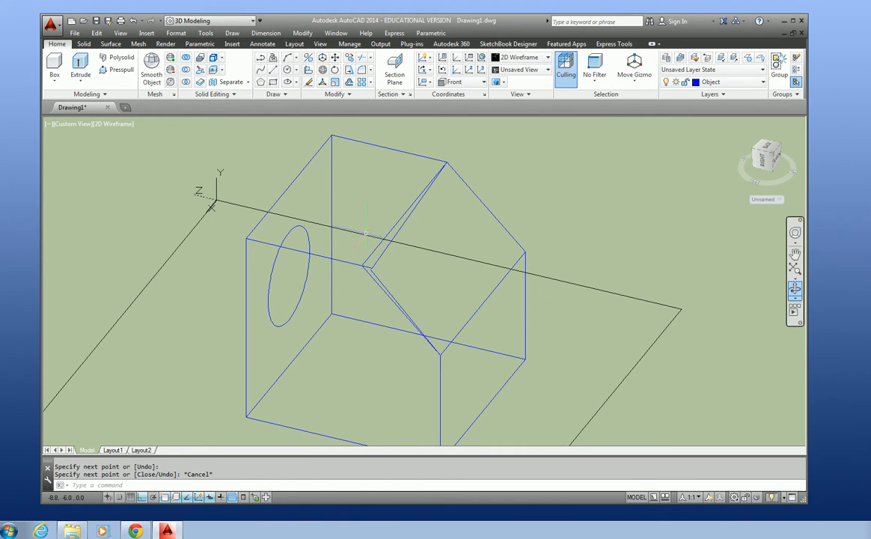
# Erase the two misaligned original outline lines that meet at the gap beside the near top edge
pyautogui.scroll(2, 388, 235)
pyautogui.click(405, 215)
pyautogui.click(375, 313)
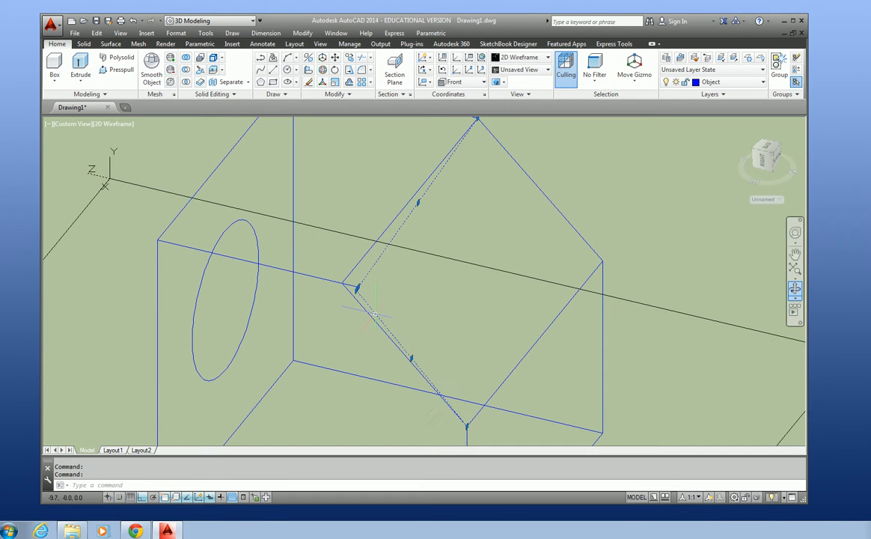
pyautogui.press('Delete')
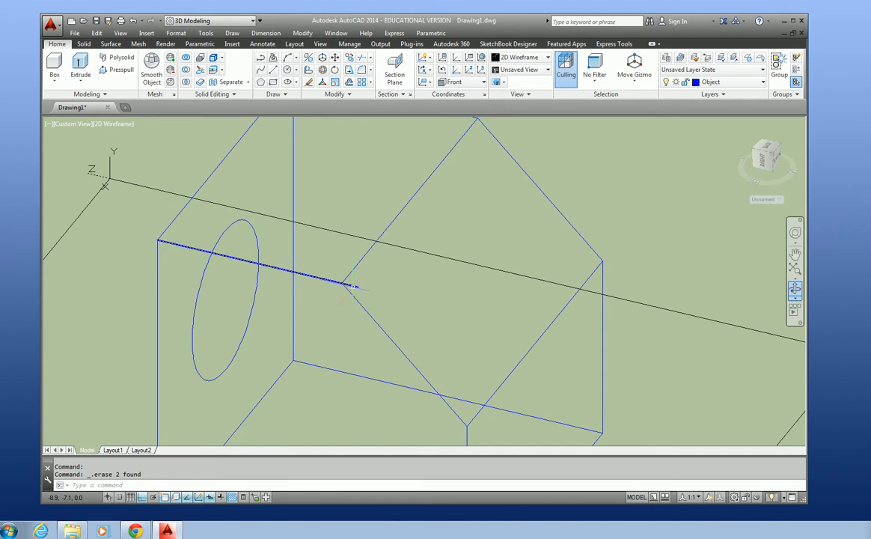
# Shorten the near top edge so its end meets the corner of the two replacement lines
pyautogui.click(349, 287)
pyautogui.click(345, 285)
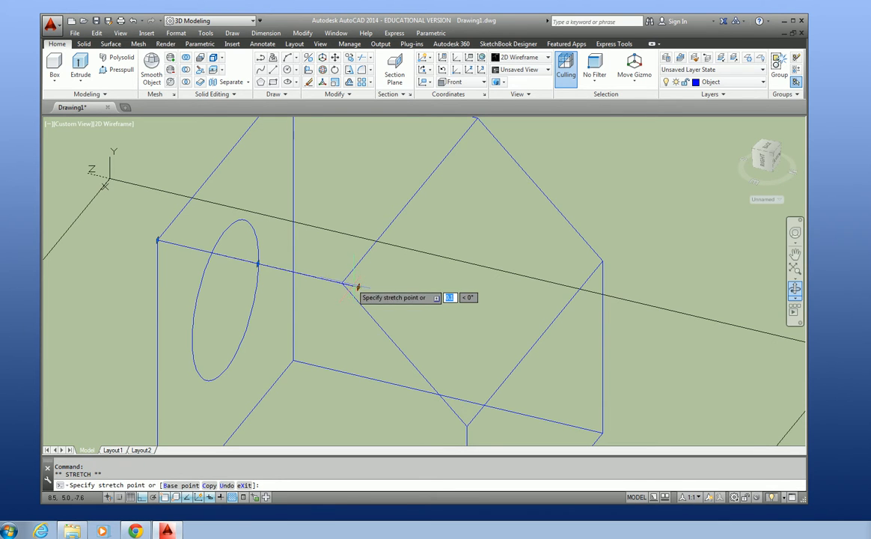
pyautogui.click(348, 286)
pyautogui.press('Escape')
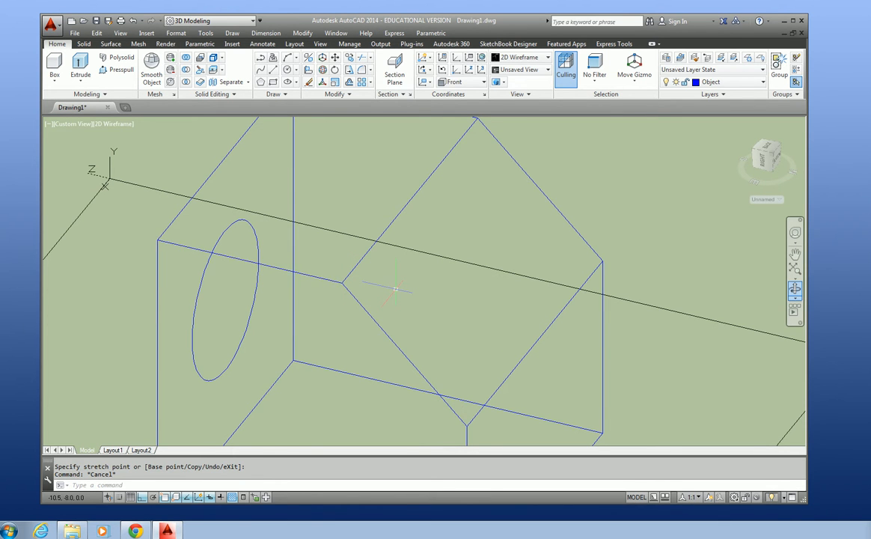
pyautogui.scroll(-2, 399, 288)
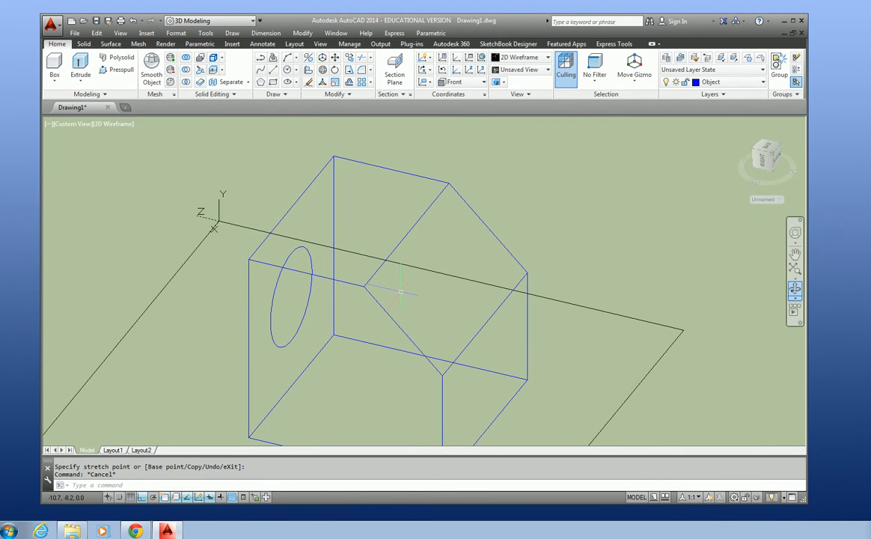
# Move the UCS origin from the base outline's corner to the lower corner of the sloped face farthest from the circle
pyautogui.click(795, 289)
pyautogui.moveTo(607, 316); pyautogui.dragTo(548, 276)
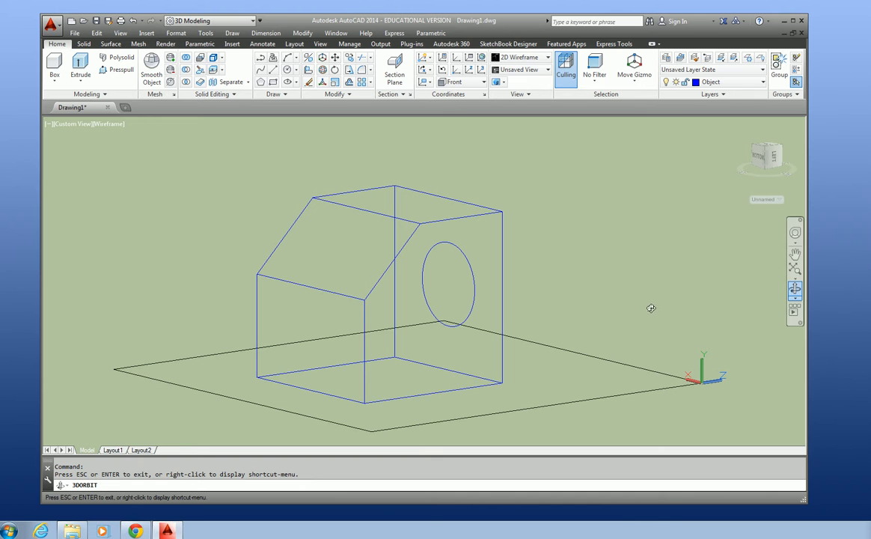
pyautogui.press('Escape')
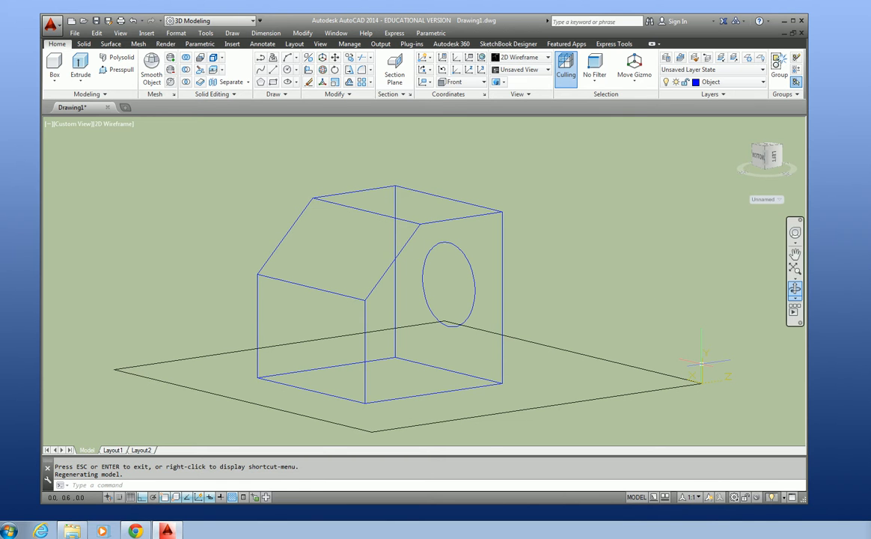
pyautogui.click(701, 364)
pyautogui.moveTo(703, 382)
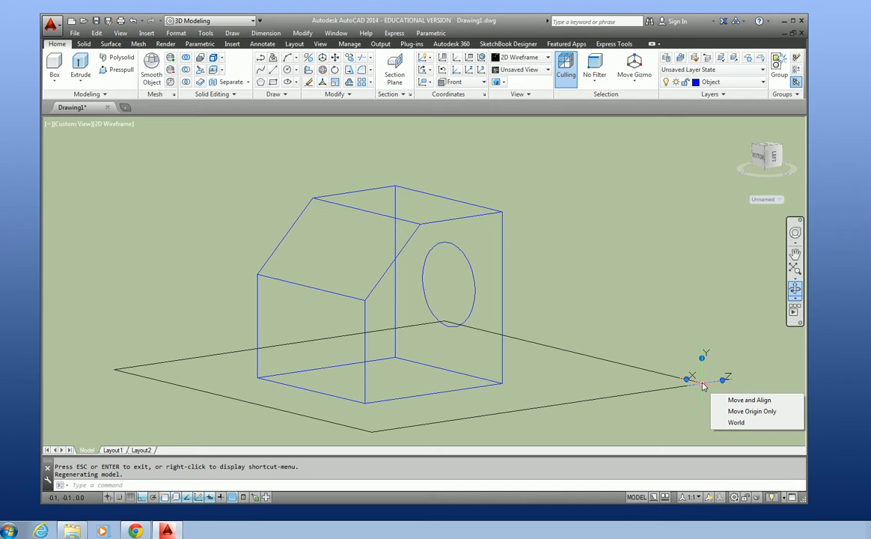
pyautogui.click(703, 383)
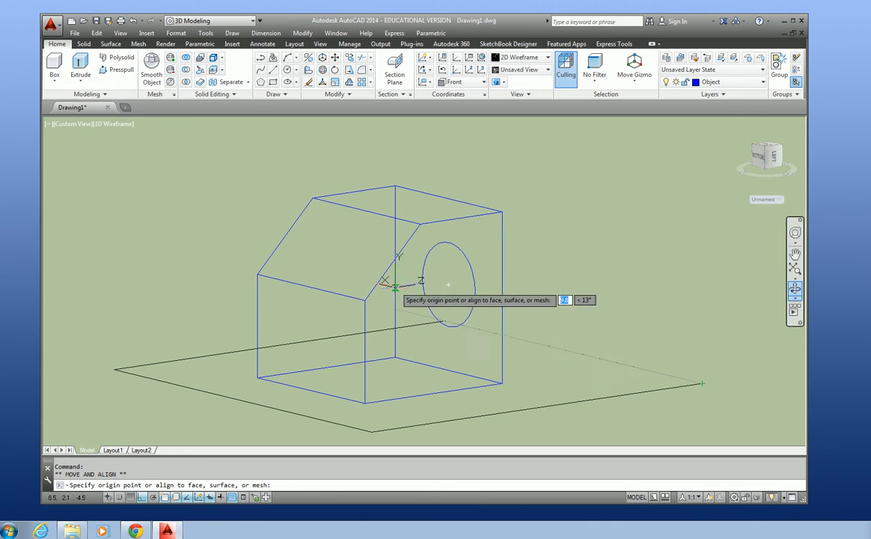
pyautogui.click(258, 274)
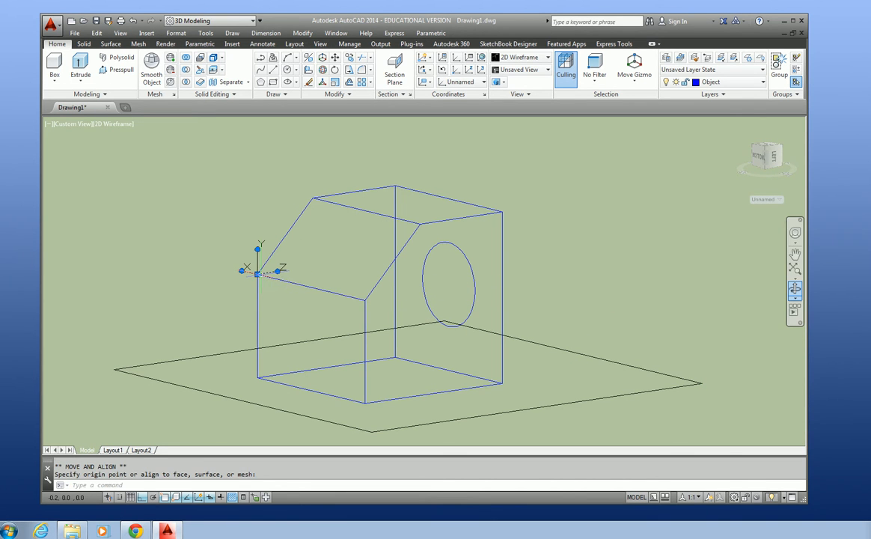
# Align the UCS X axis with the sloped face's lower edge and the Y axis with its slanted side edge
pyautogui.click(242, 270)
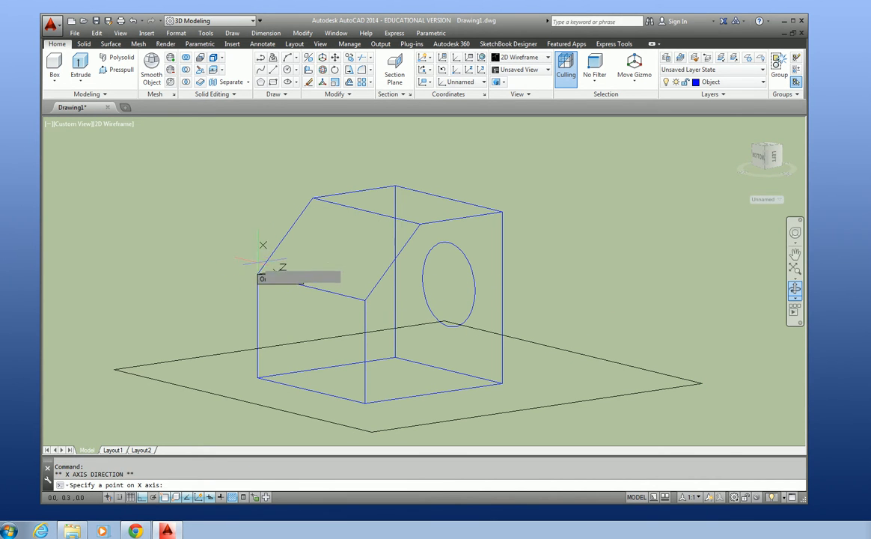
pyautogui.click(365, 301)
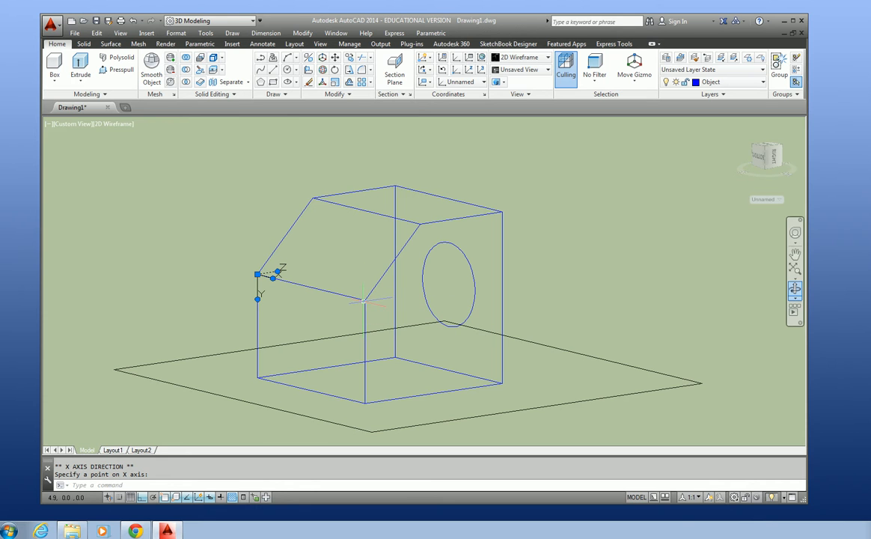
pyautogui.click(257, 299)
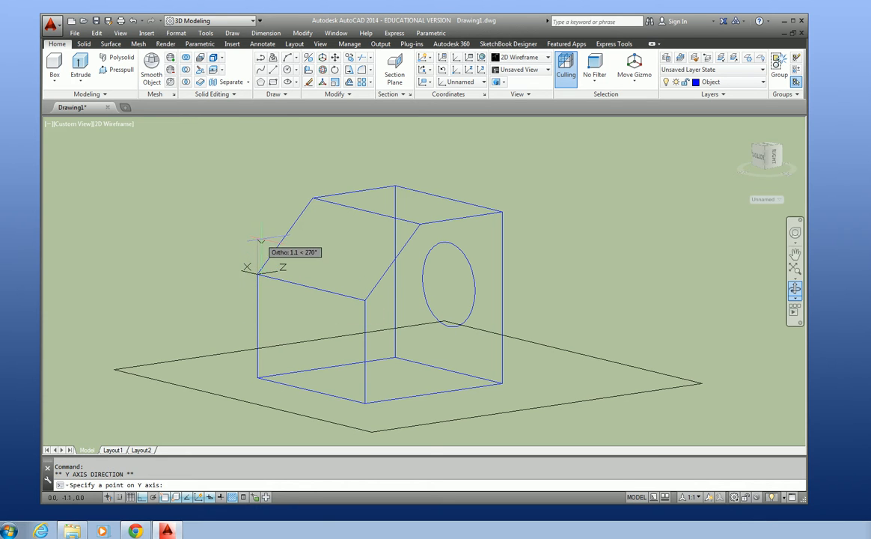
pyautogui.click(312, 197)
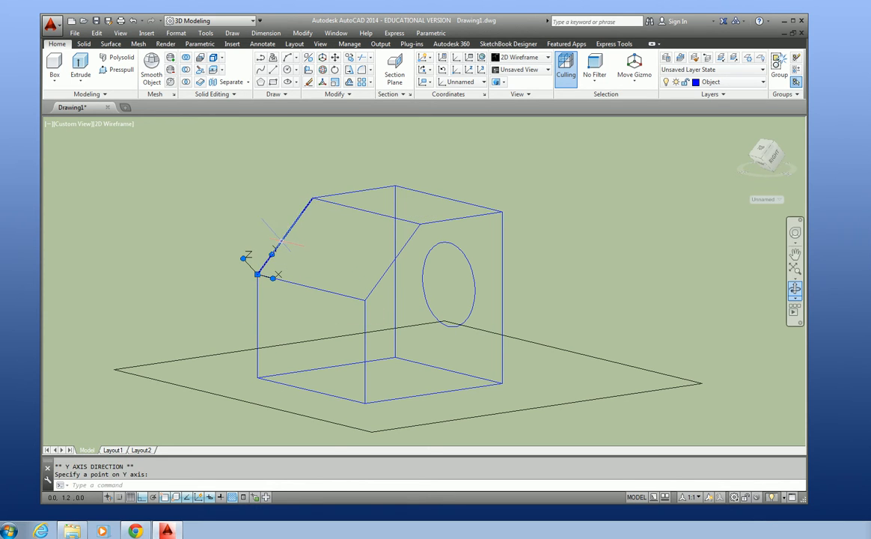
pyautogui.press('Escape')
# Turn on the grid display for the drawing plane of the sloped face
pyautogui.scroll(-2, 256, 291)
pyautogui.scroll(6, 188, 299)
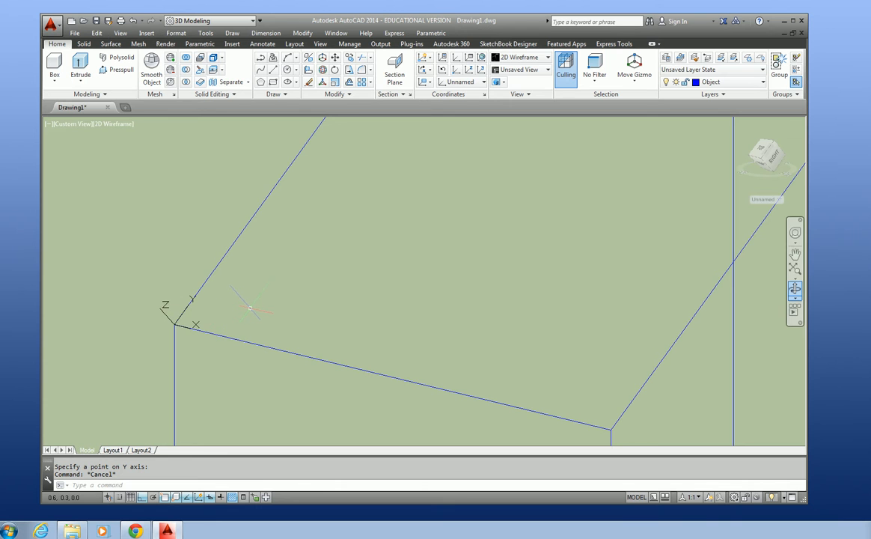
pyautogui.scroll(-4, 277, 310)
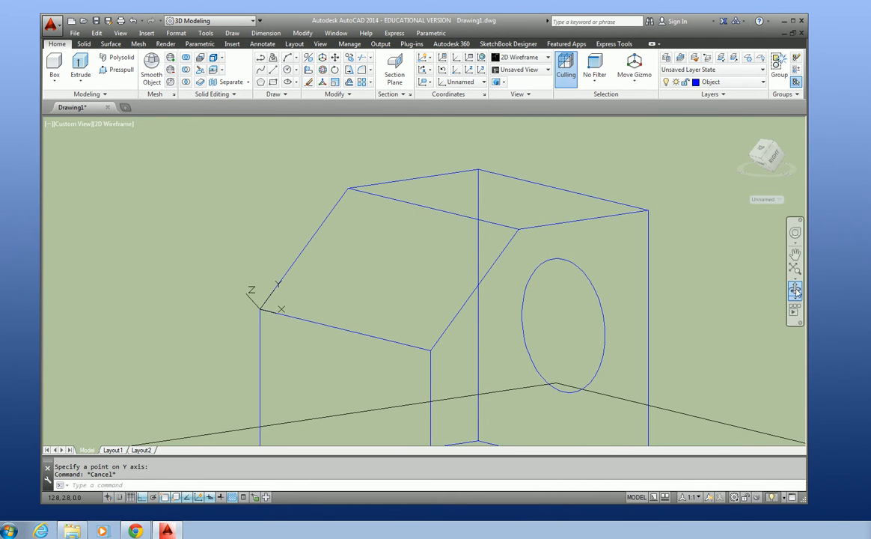
pyautogui.click(355, 373)
pyautogui.click(394, 368)
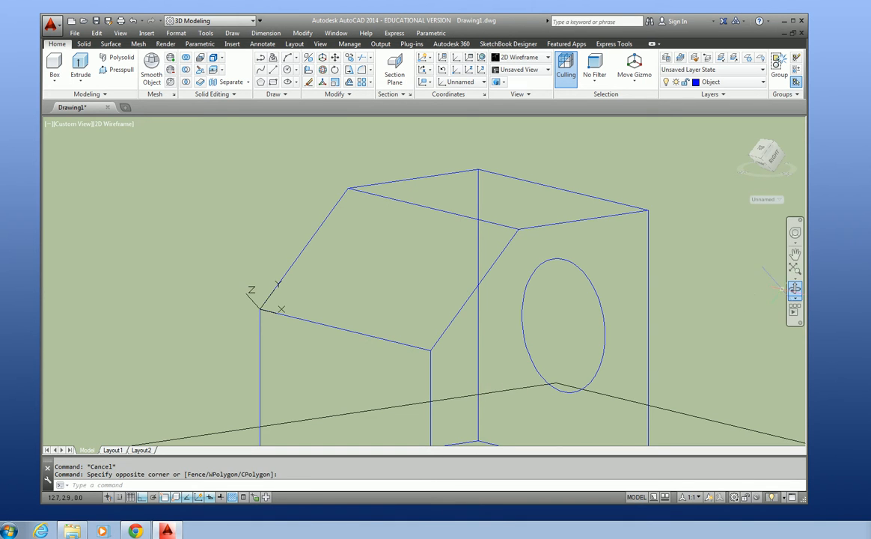
pyautogui.click(793, 288)
pyautogui.moveTo(322, 366); pyautogui.dragTo(445, 350)
pyautogui.press('Escape')
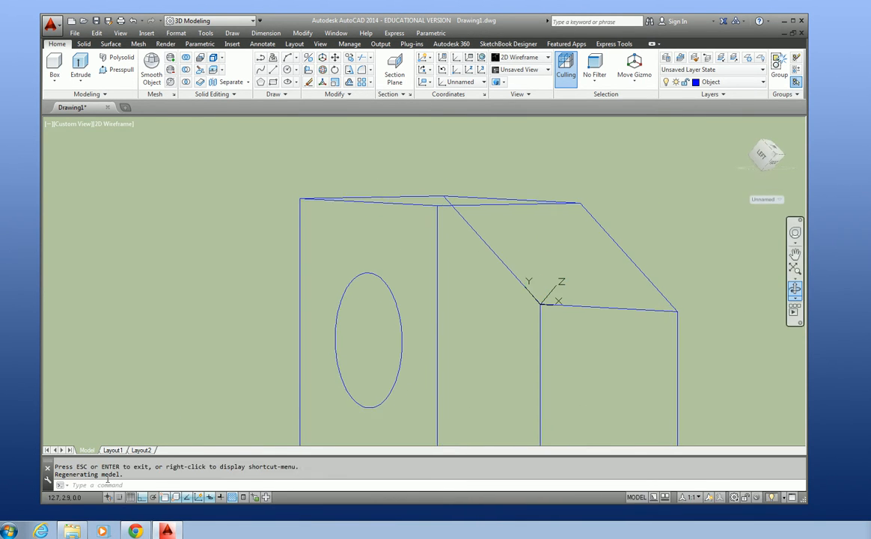
pyautogui.press('F7')
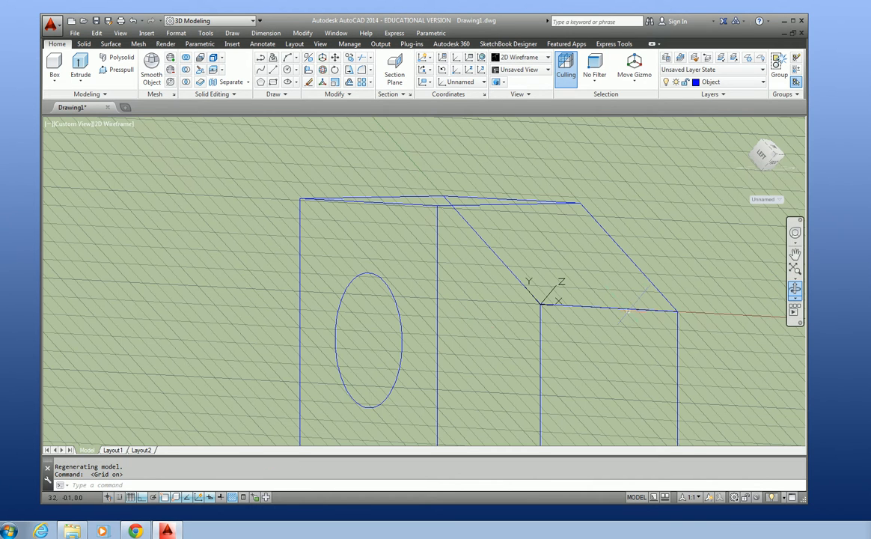
# Draw a 5-sided polygon inscribed in a circle, centered near the middle of the sloped face
pyautogui.click(795, 290)
pyautogui.moveTo(389, 367)
pyautogui.mouseDown()
pyautogui.moveTo(444, 400)
pyautogui.moveTo(377, 418)
pyautogui.moveTo(395, 426)
pyautogui.mouseUp()
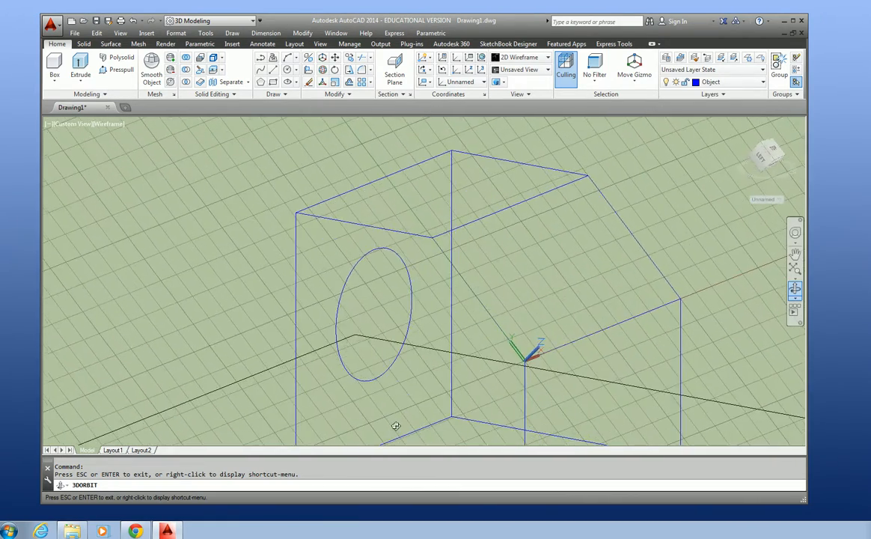
pyautogui.click(261, 82)
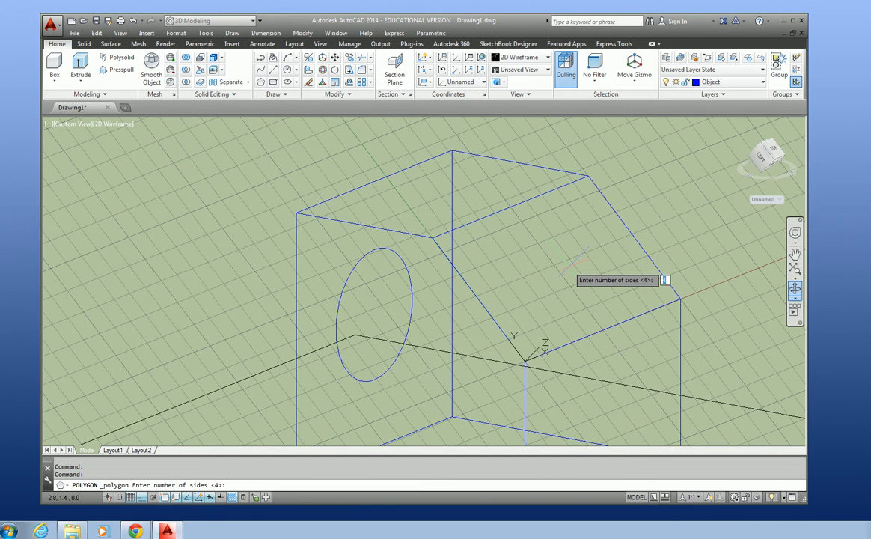
pyautogui.write('5')
pyautogui.press('Return')
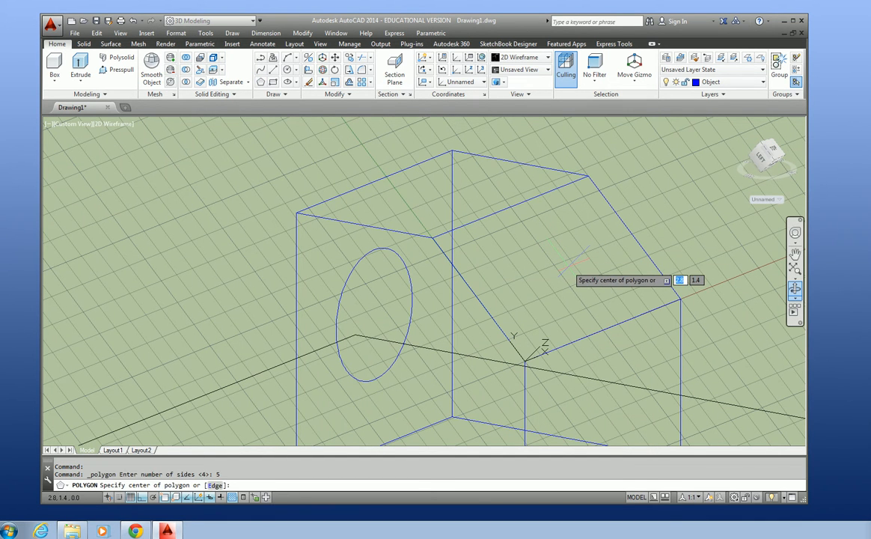
pyautogui.click(573, 259)
pyautogui.click(592, 294)
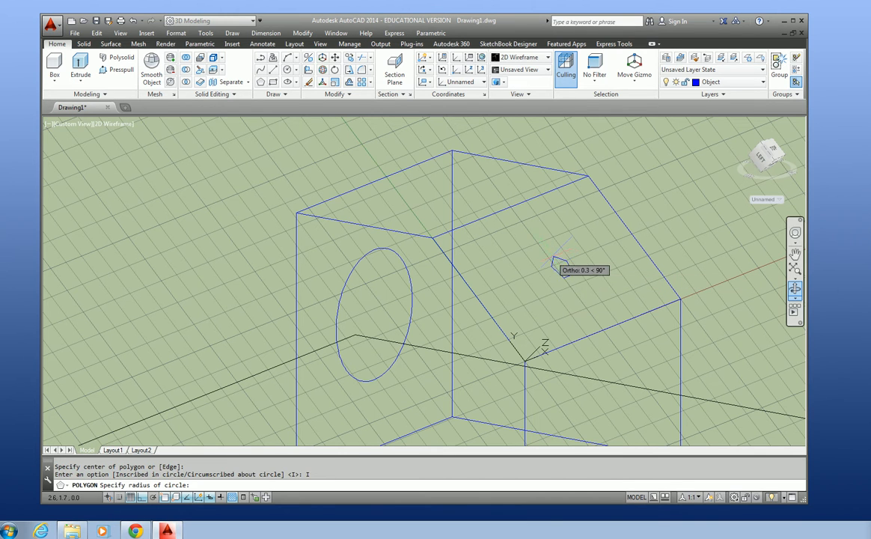
pyautogui.click(586, 232)
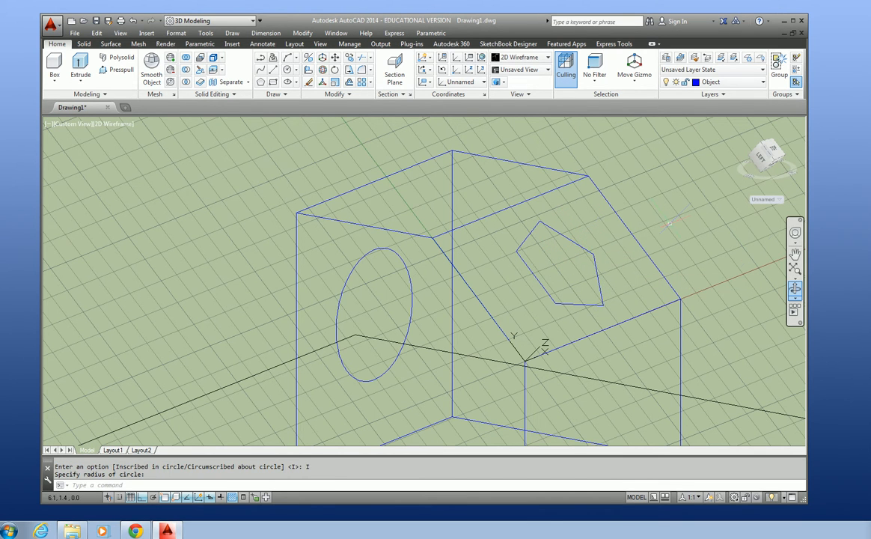
# Move the UCS origin from the sloped face back to the original corner of the square base outline
pyautogui.click(795, 290)
pyautogui.moveTo(726, 262); pyautogui.dragTo(735, 279)
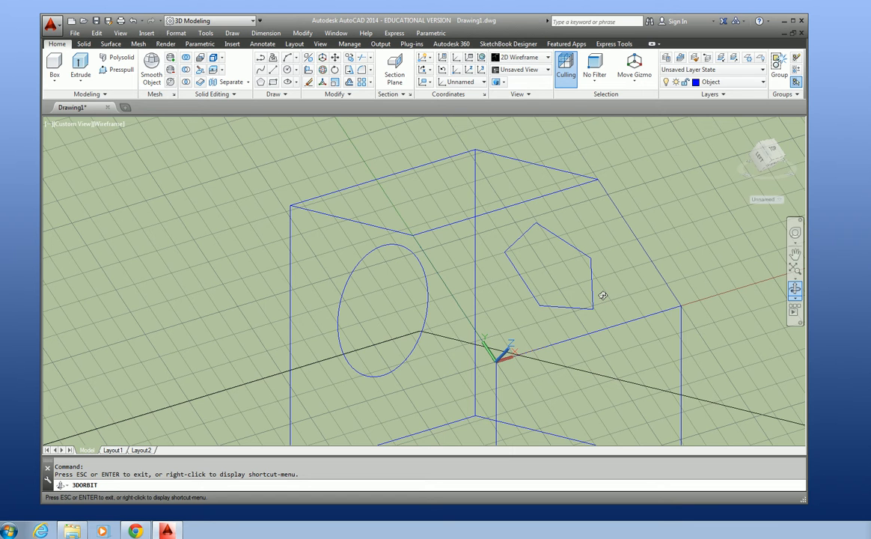
pyautogui.scroll(-1, 603, 295)
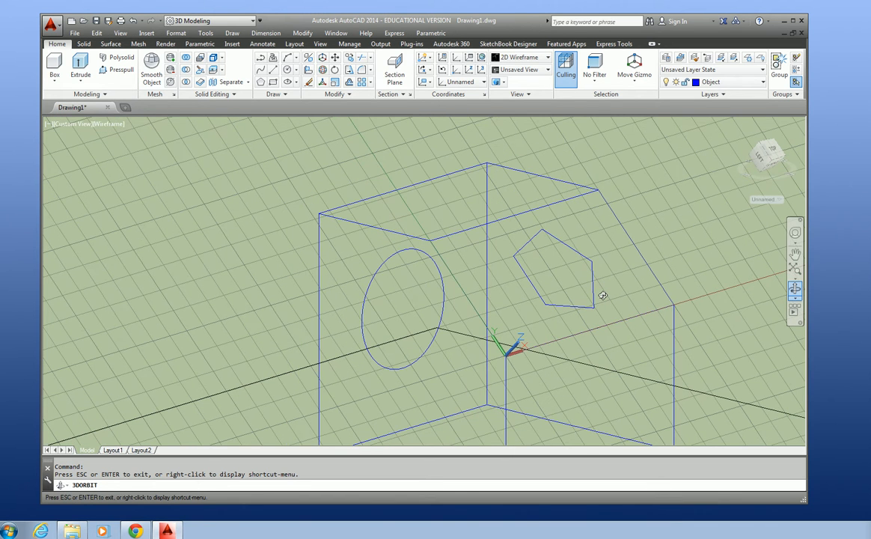
pyautogui.scroll(-2, 604, 296)
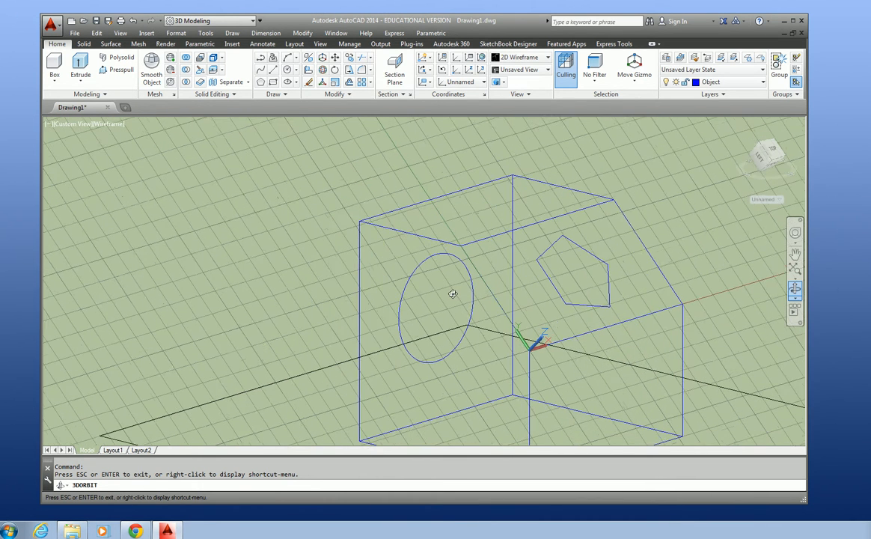
pyautogui.scroll(-2, 454, 294)
pyautogui.press('Escape')
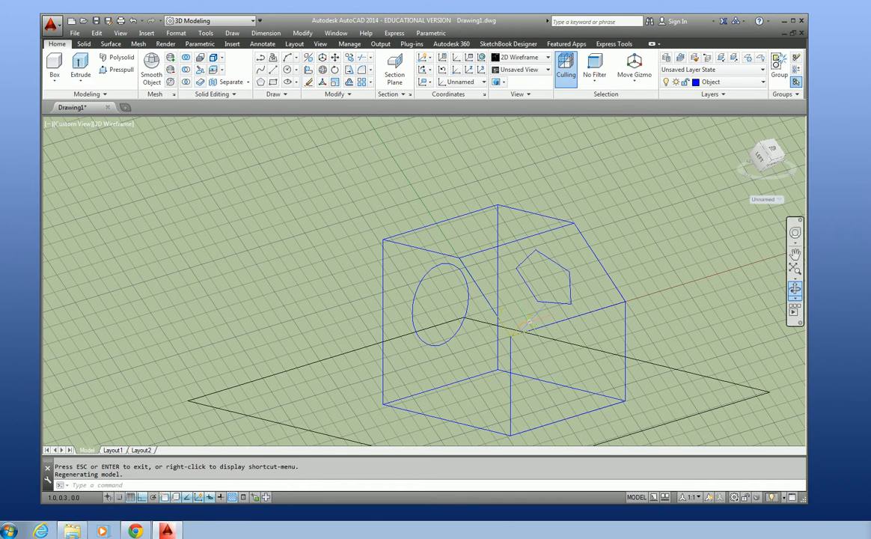
pyautogui.click(524, 323)
pyautogui.click(511, 337)
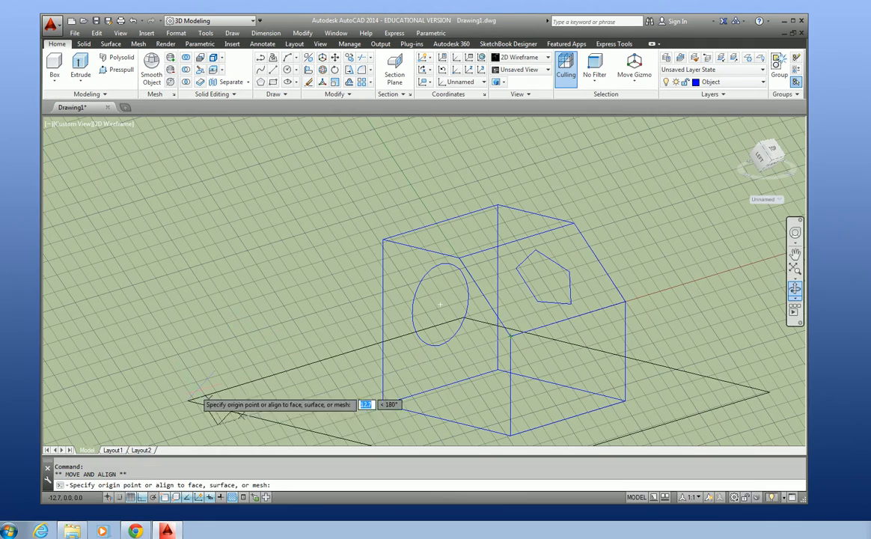
pyautogui.click(187, 401)
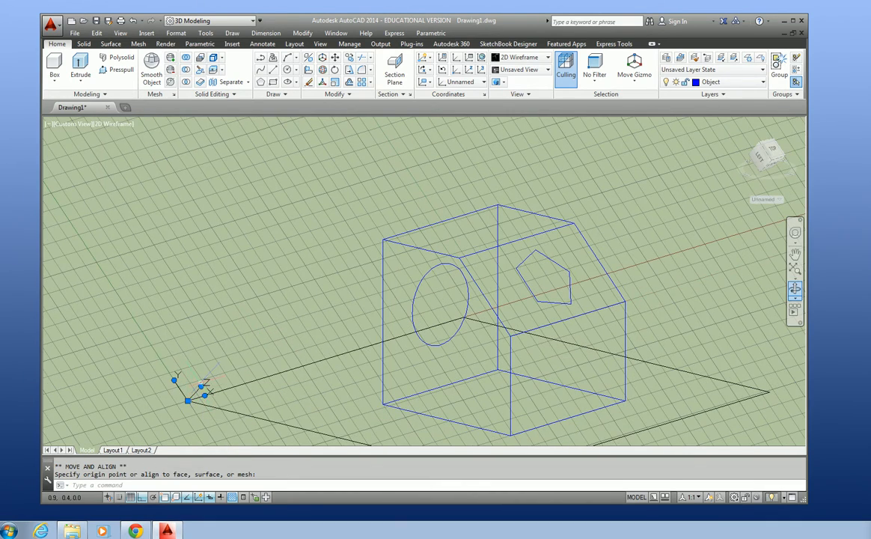
# Align the UCS Y axis with the base outline's edge running to its near corner, laying the XY plane flat on the base
pyautogui.scroll(-8, 210, 370)
pyautogui.scroll(4, 652, 228)
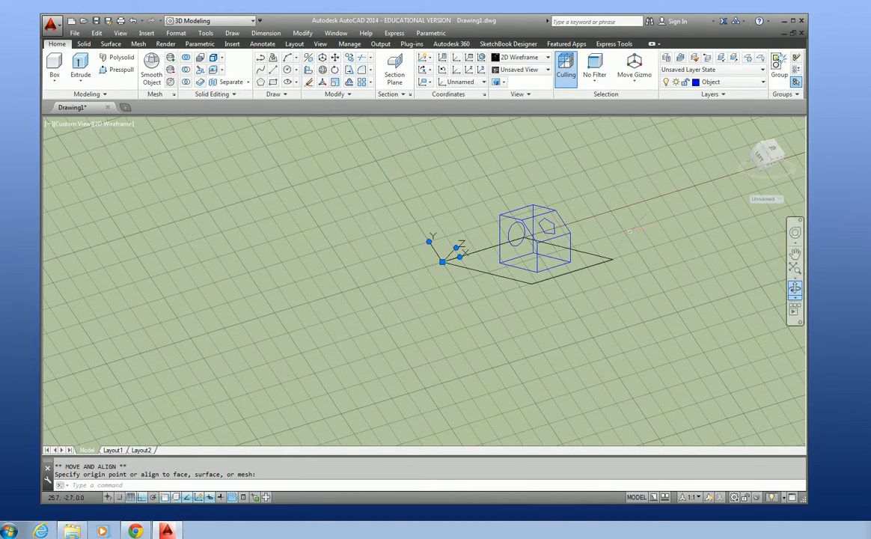
pyautogui.scroll(2, 650, 229)
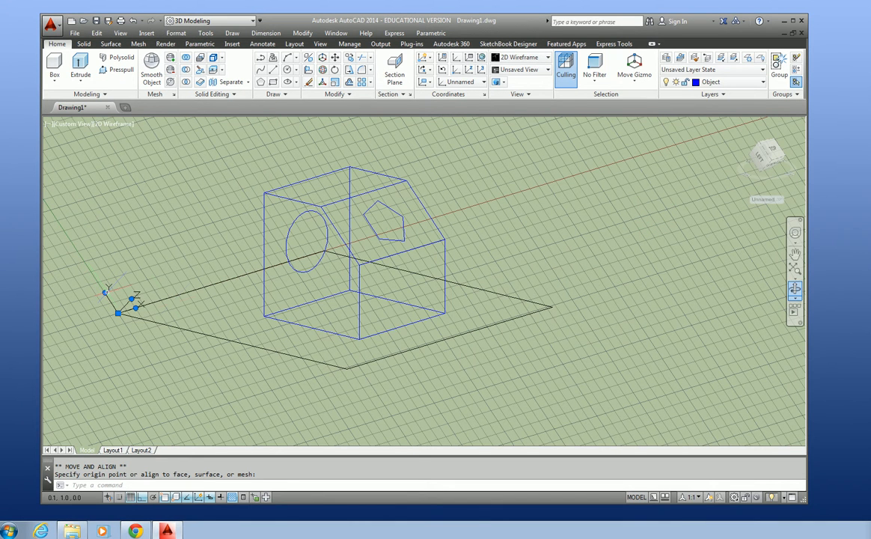
pyautogui.click(118, 313)
pyautogui.click(105, 292)
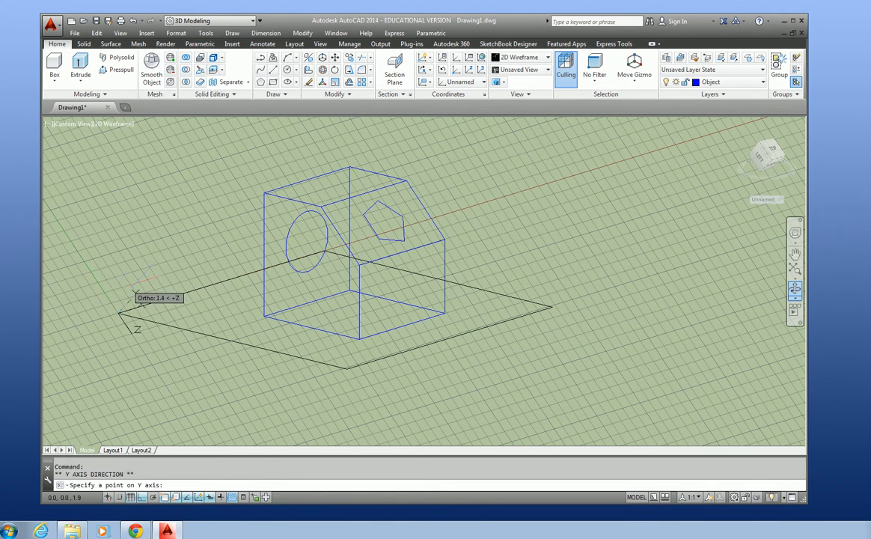
pyautogui.click(347, 367)
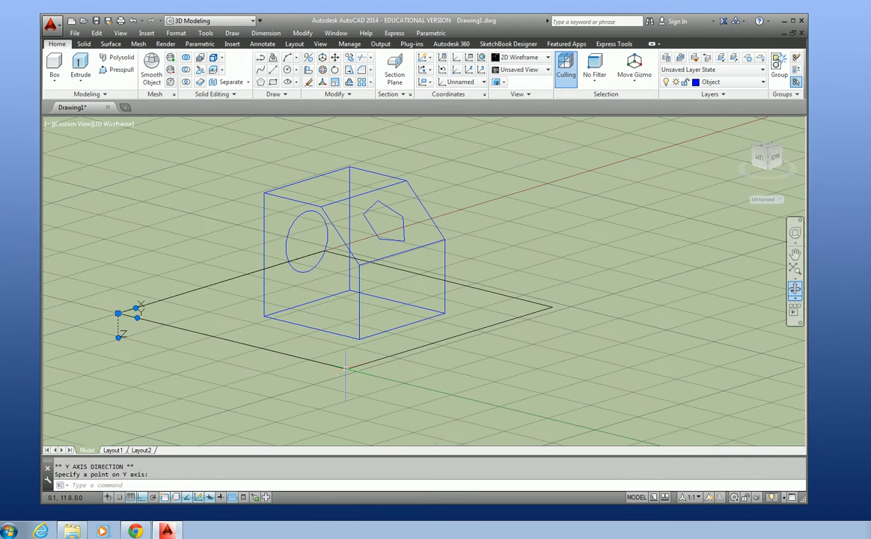
# Point the UCS Z axis straight up and align the X axis with the base outline's edge toward its near corner
pyautogui.click(136, 308)
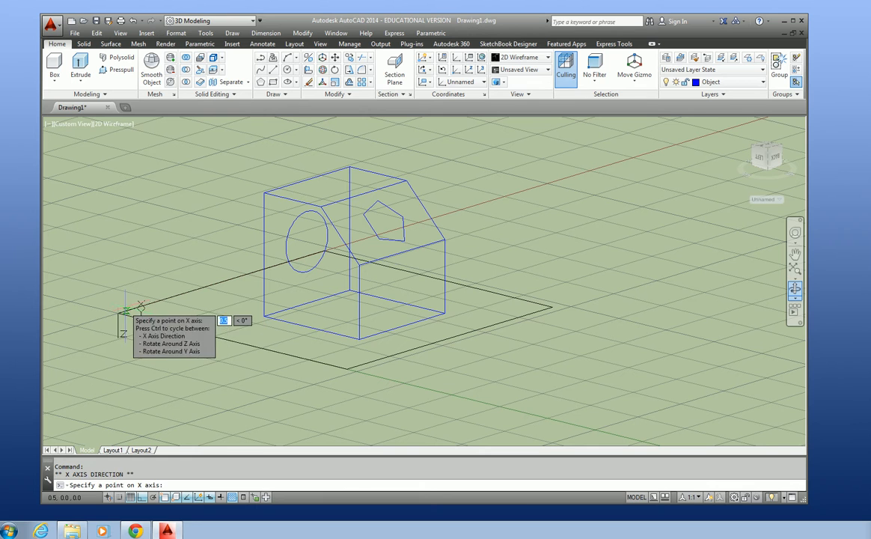
pyautogui.click(88, 330)
pyautogui.press('Escape')
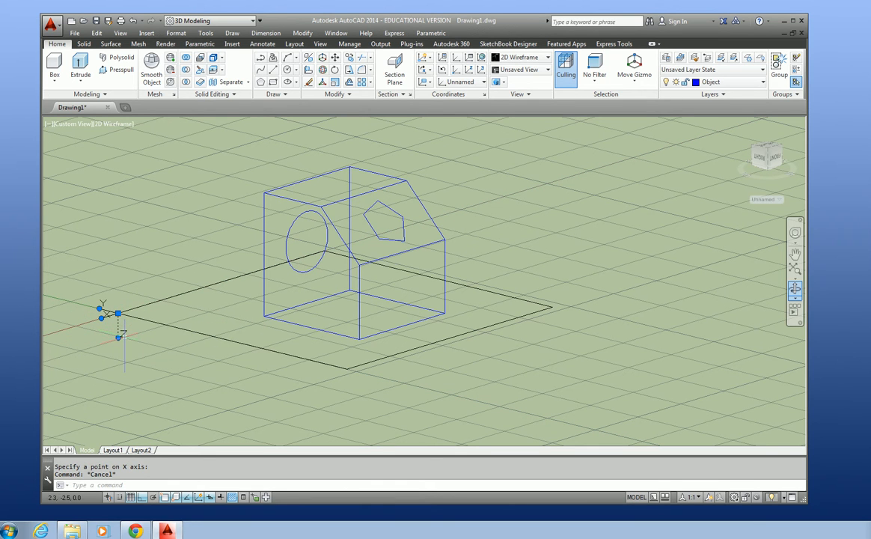
pyautogui.click(119, 337)
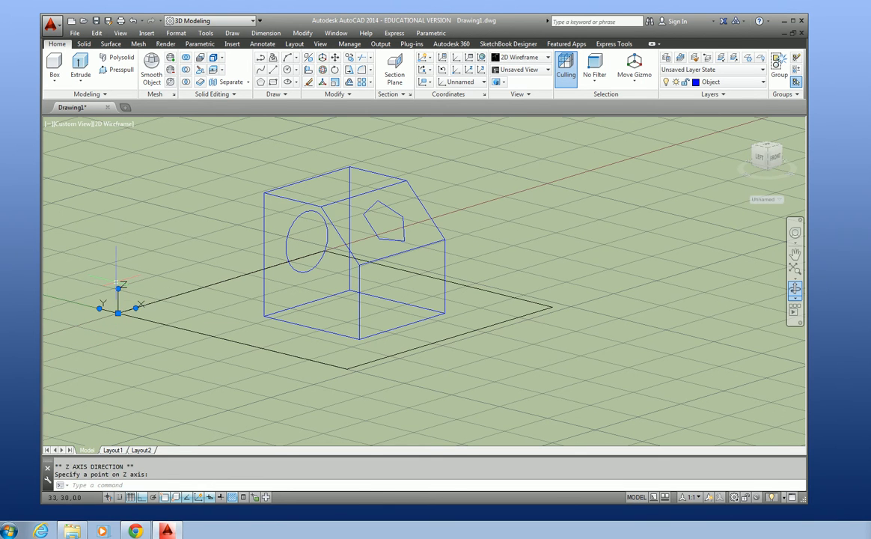
pyautogui.press('Escape')
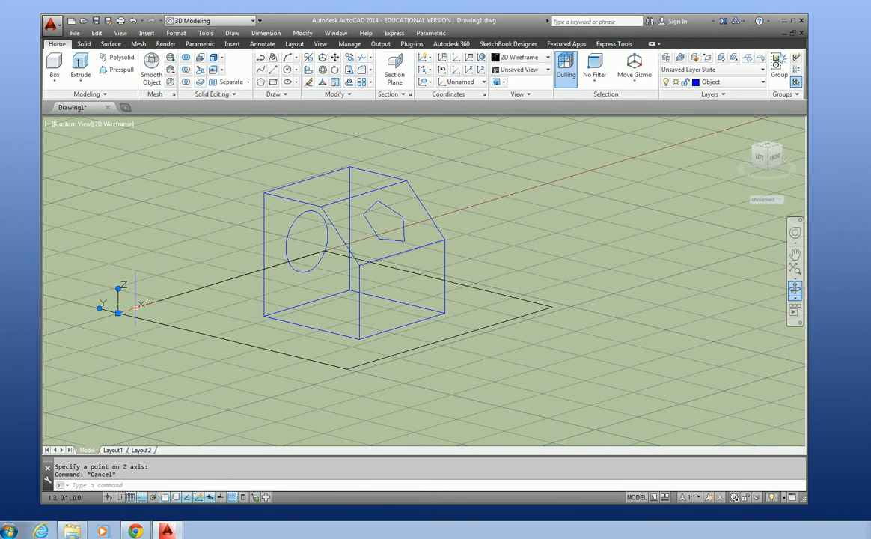
pyautogui.click(143, 315)
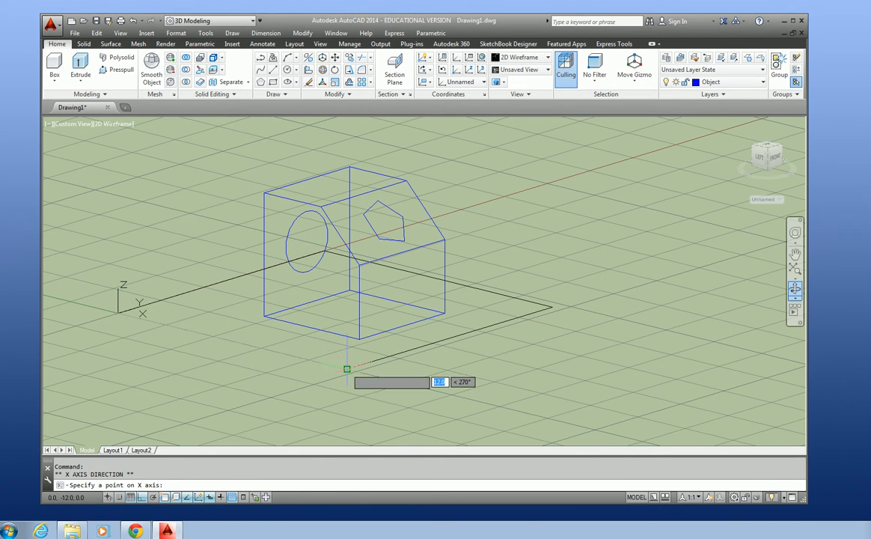
pyautogui.press('Escape')
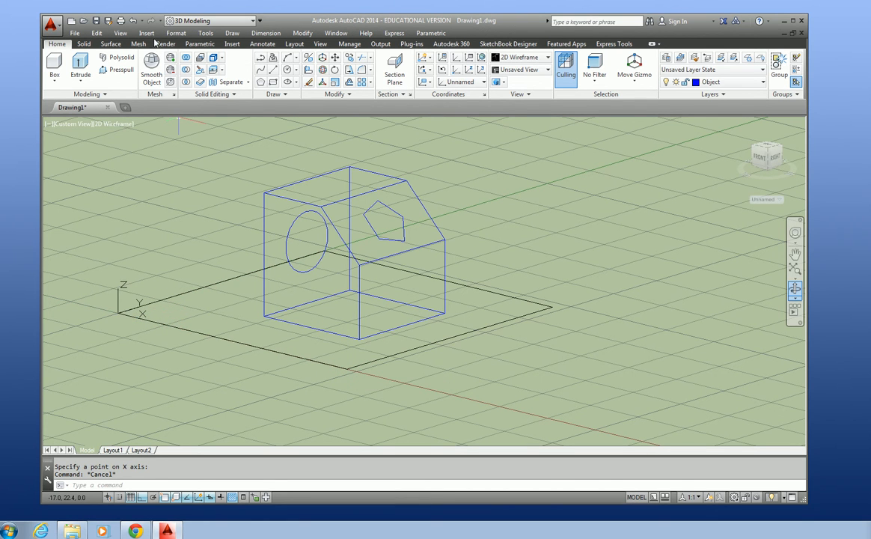
# Switch to the Top view and orbit the model to inspect the circle and pentagon on their faces
pyautogui.click(119, 33)
pyautogui.moveTo(147, 203)
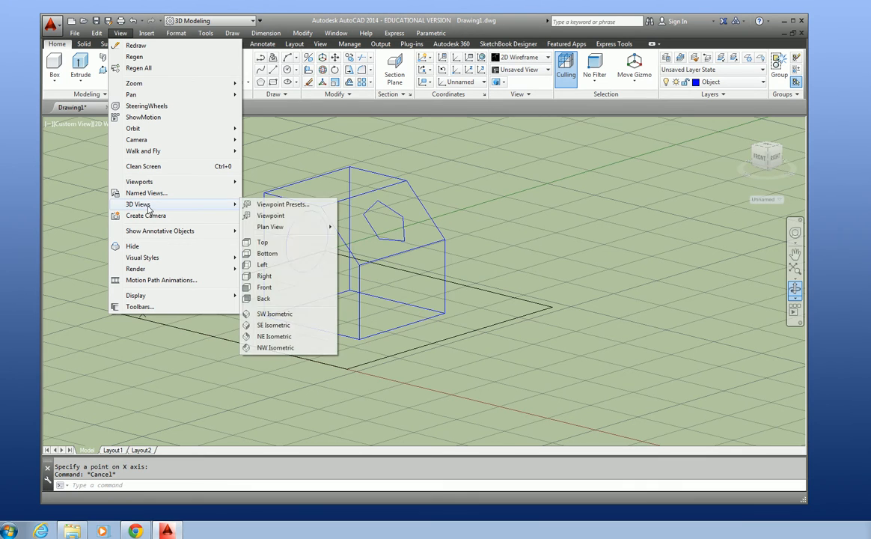
pyautogui.click(263, 243)
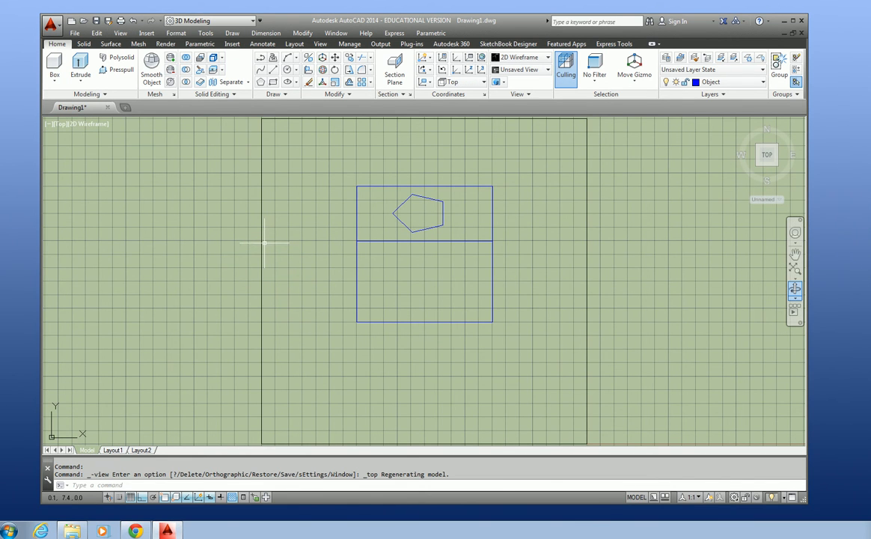
pyautogui.click(796, 288)
pyautogui.moveTo(560, 342); pyautogui.dragTo(544, 312)
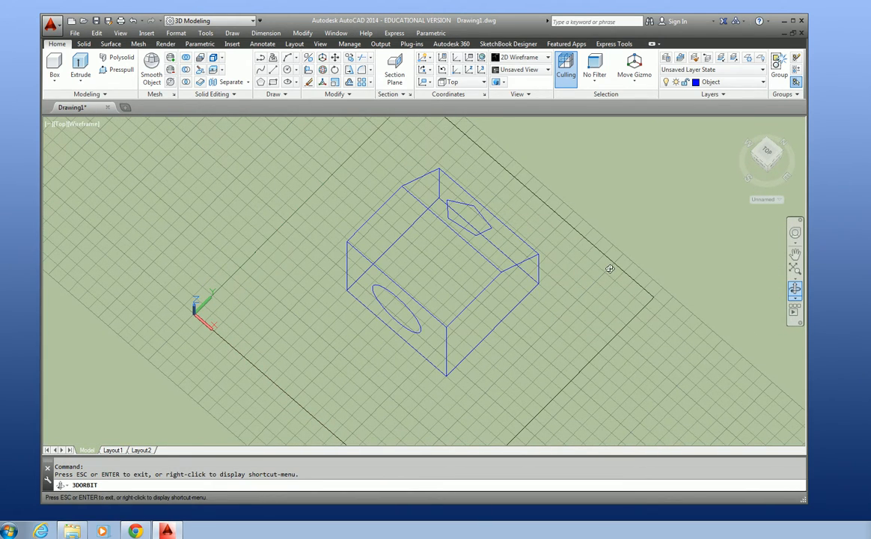